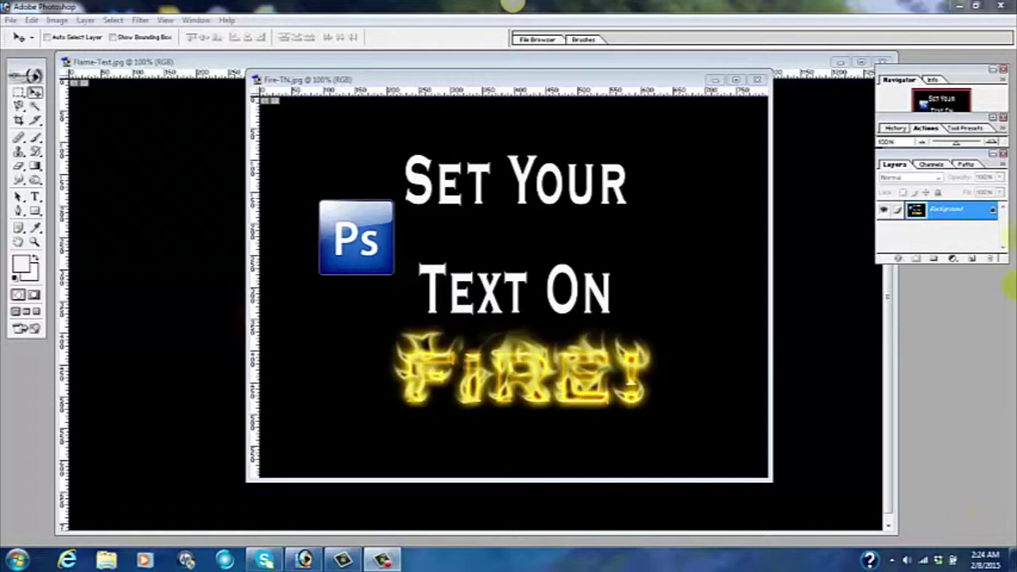
# Close the Fire-TN.jpg image and minimize the Flame-Text.jpg window.
pyautogui.click(757, 81)
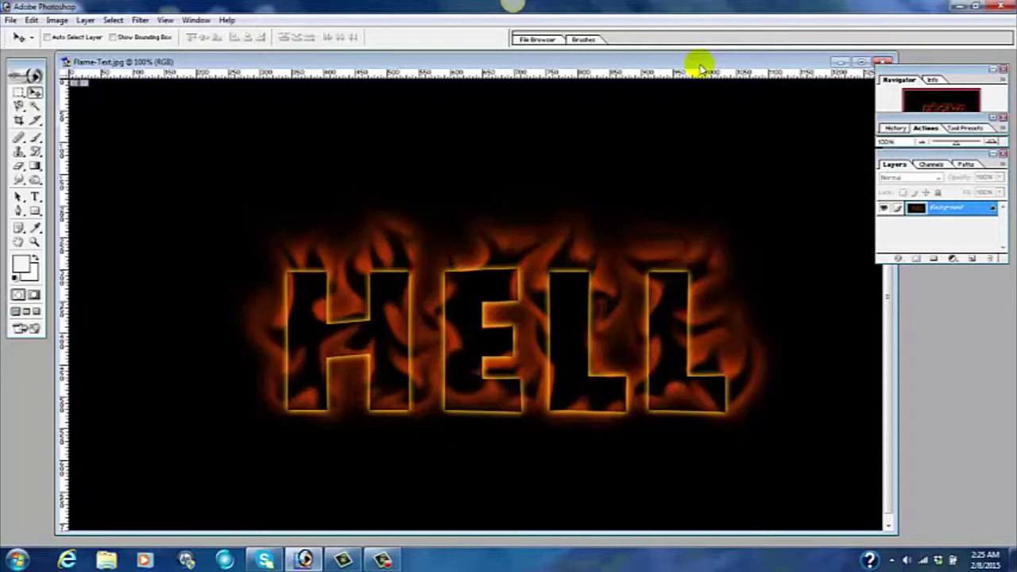
pyautogui.moveTo(668, 69); pyautogui.dragTo(647, 70)
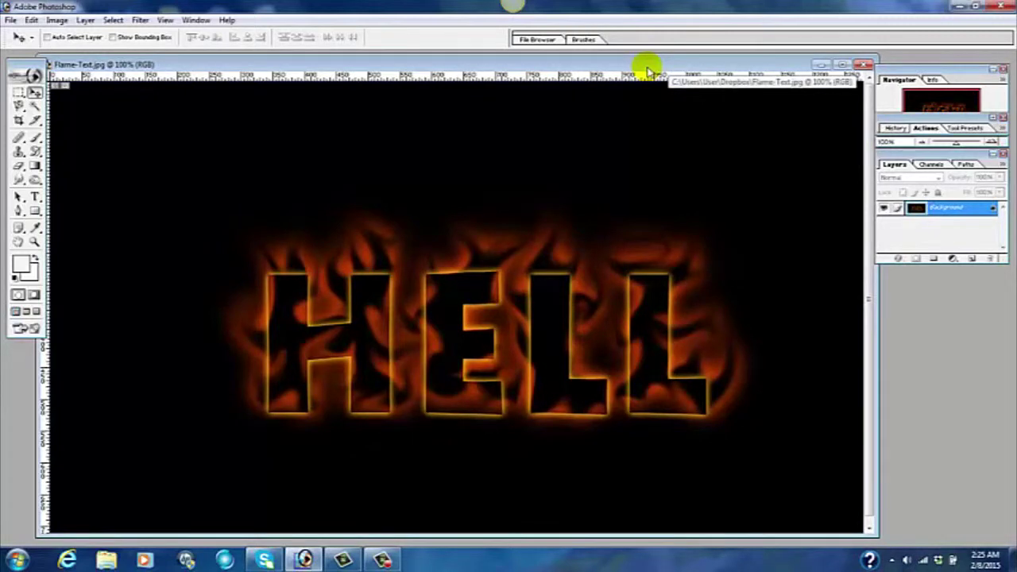
pyautogui.click(820, 65)
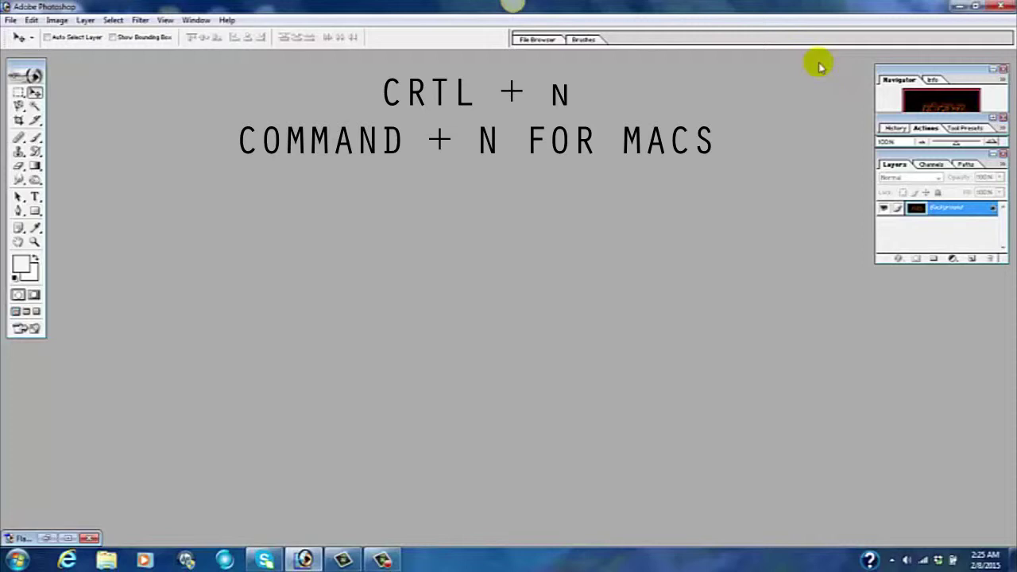
# Create a new RGB document 1280 pixels wide and 720 pixels high.
pyautogui.hotkey('ctrl', 'n')
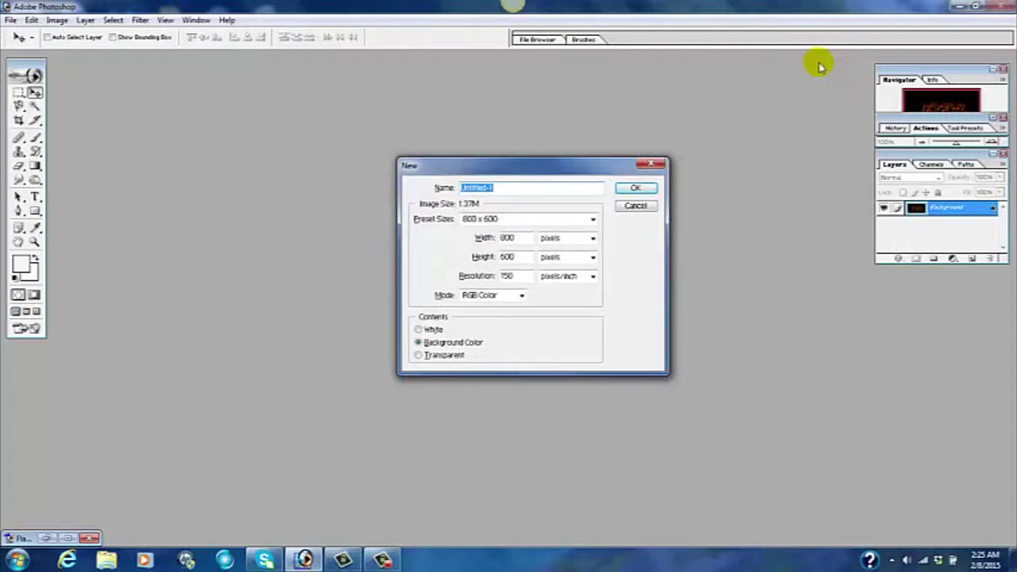
pyautogui.press('Tab')
pyautogui.press('Tab')
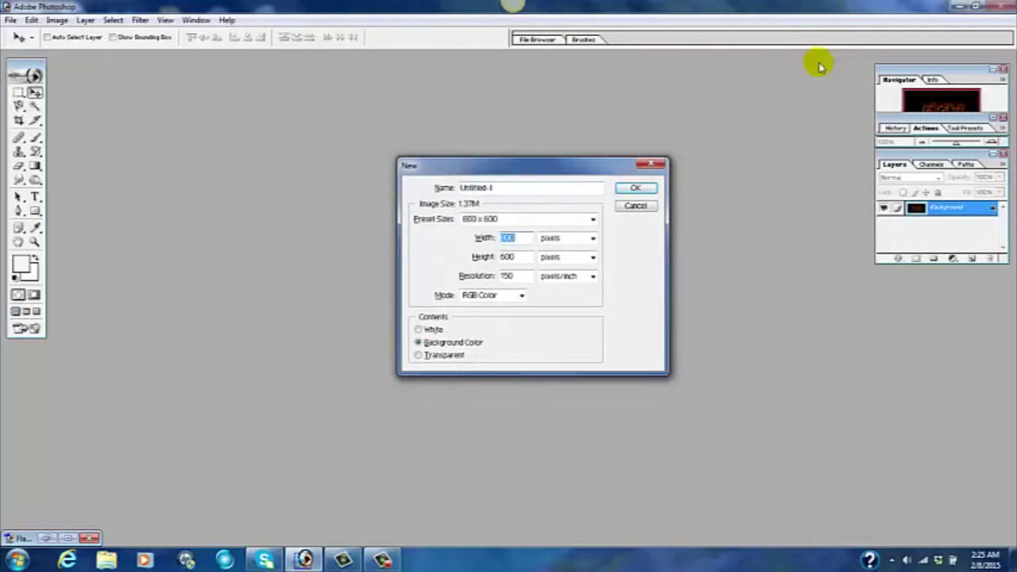
pyautogui.write('1280')
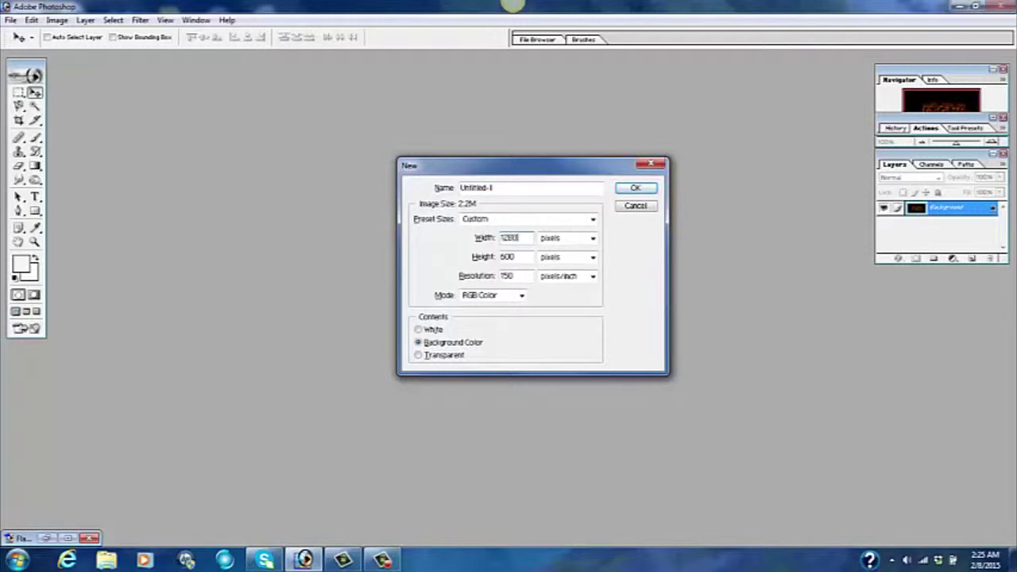
pyautogui.press('Tab')
pyautogui.press('Tab')
pyautogui.write('720')
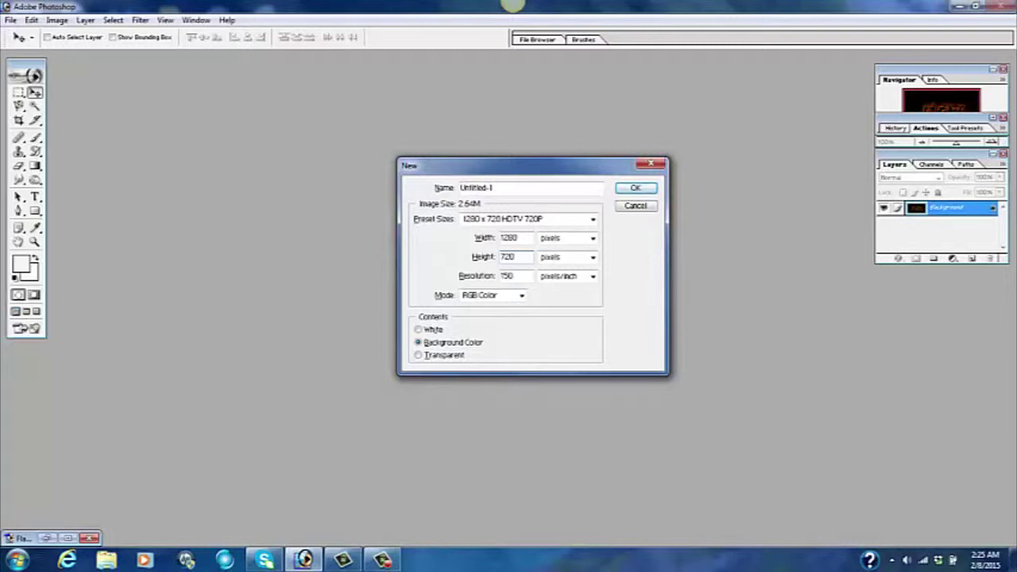
pyautogui.click(632, 190)
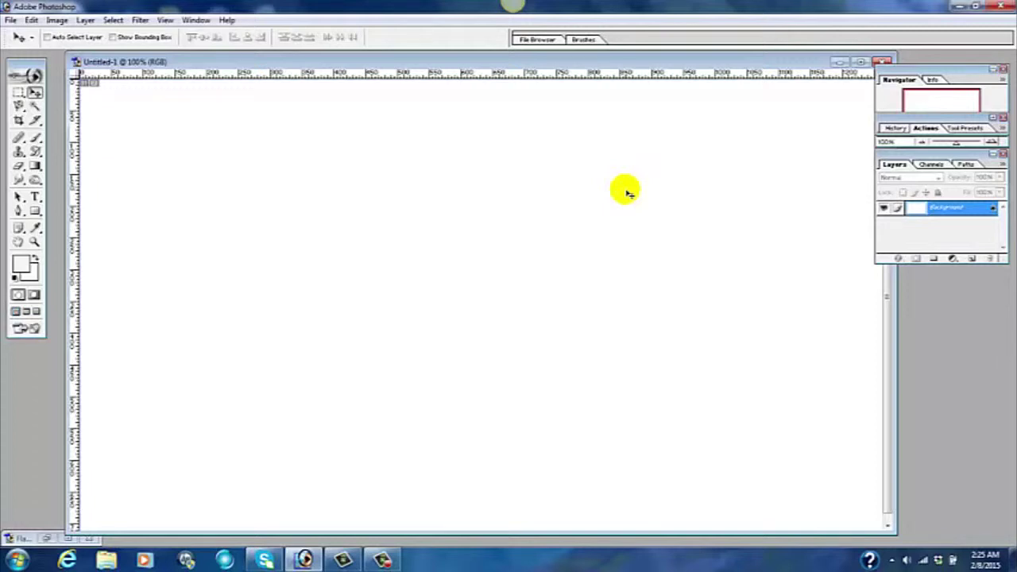
# Fill the background layer of the new document with black.
pyautogui.press('i')
pyautogui.hotkey('shift', 'BackSpace')
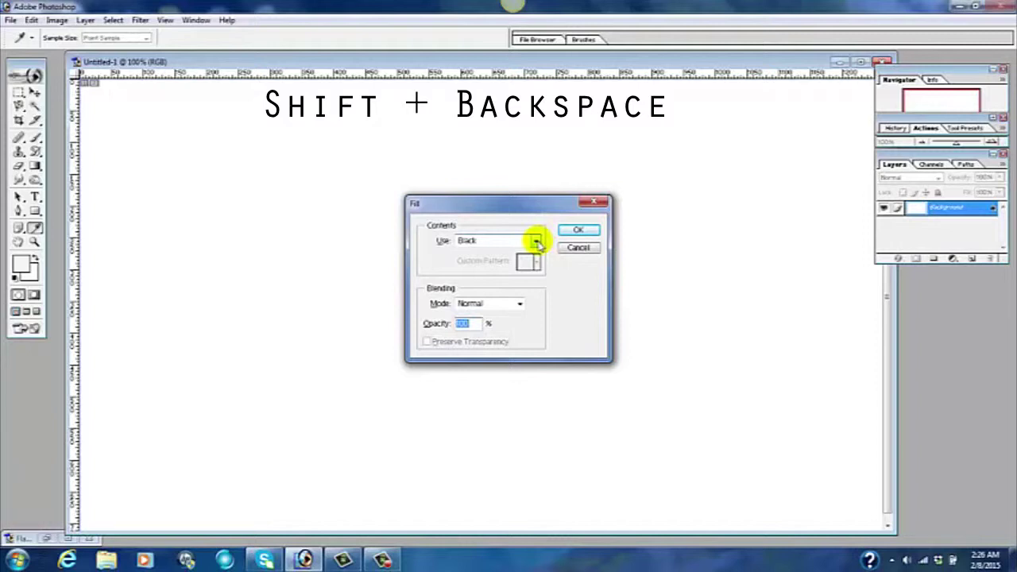
pyautogui.click(537, 242)
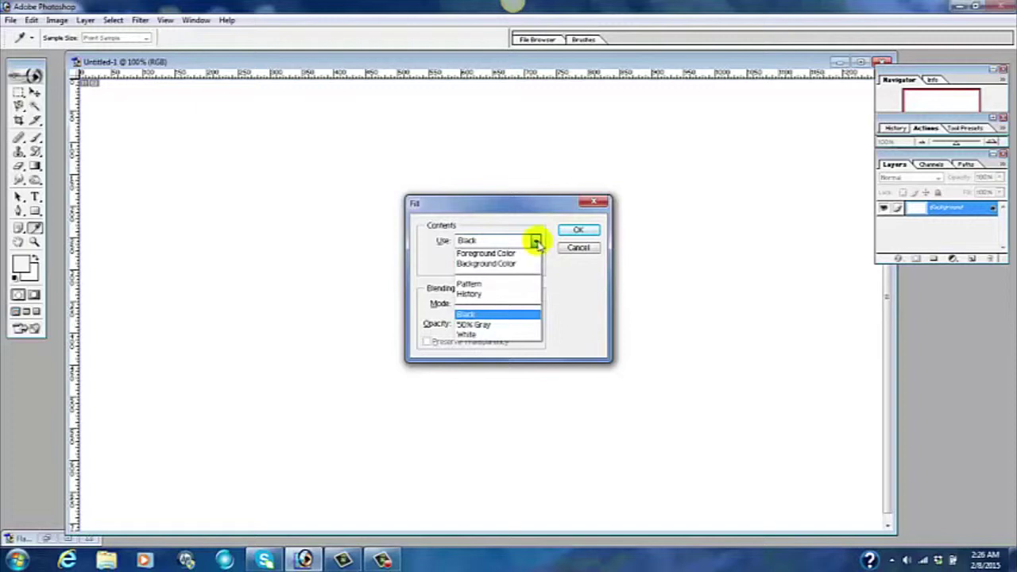
pyautogui.click(488, 316)
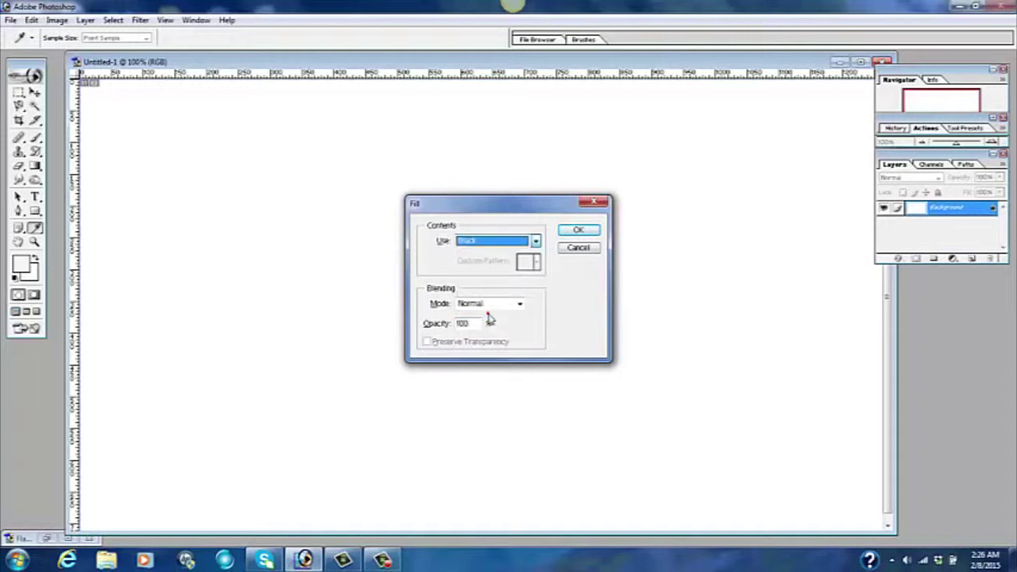
pyautogui.click(568, 236)
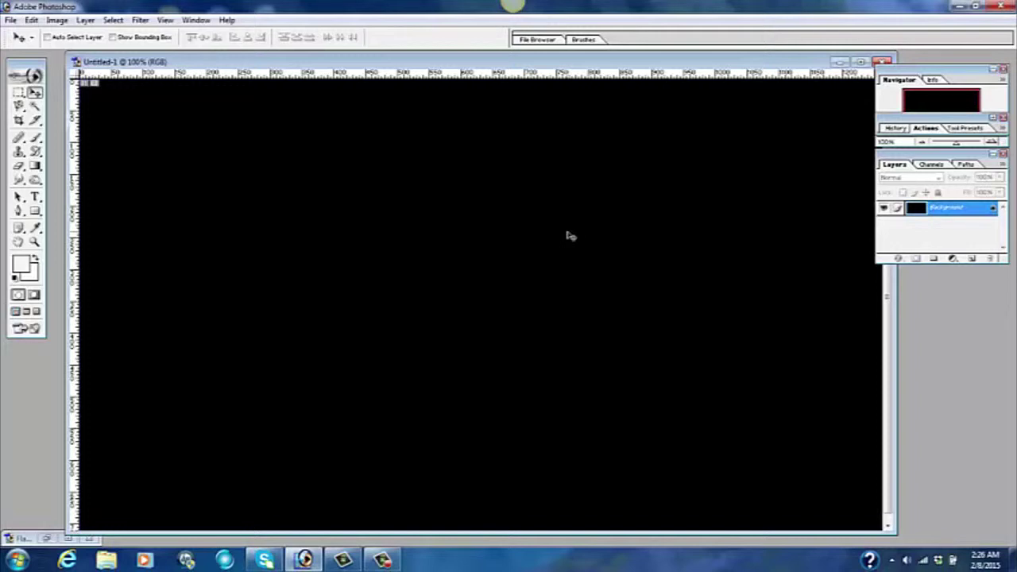
# Activate the Type tool and choose Garamond as the font.
pyautogui.click(35, 197)
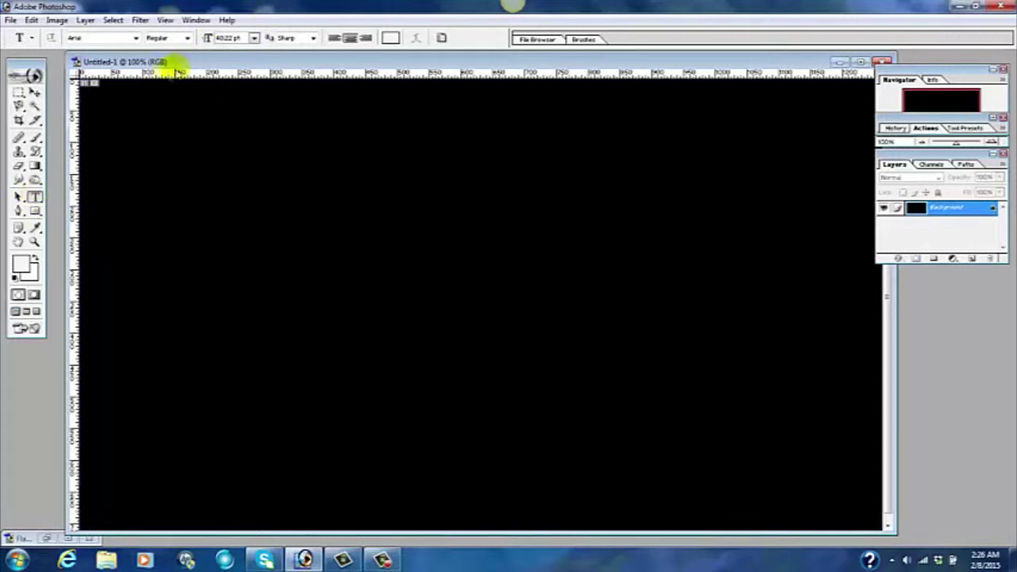
pyautogui.click(136, 38)
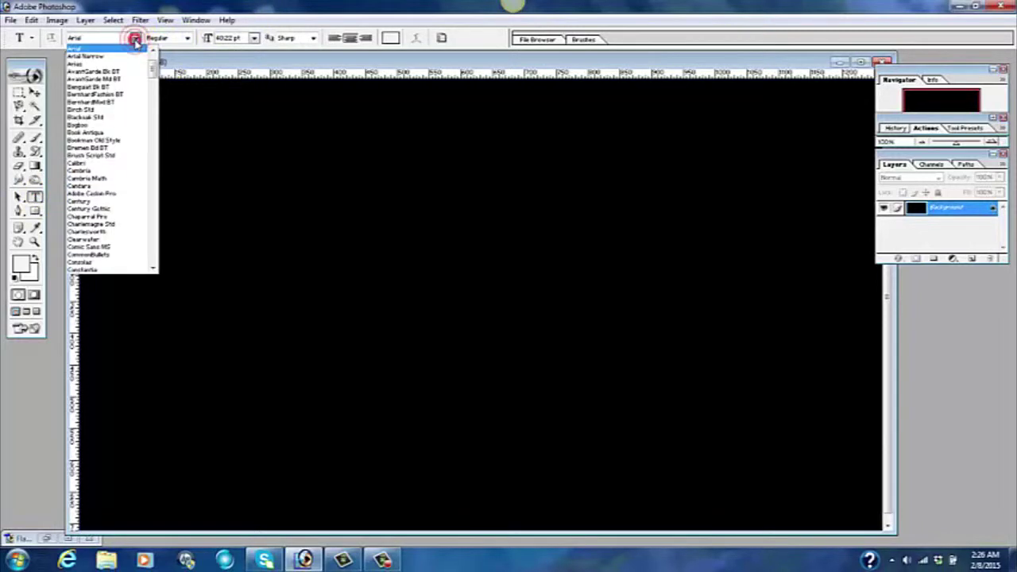
pyautogui.moveTo(152, 68); pyautogui.dragTo(153, 106)
pyautogui.scroll(-1, 152, 78)
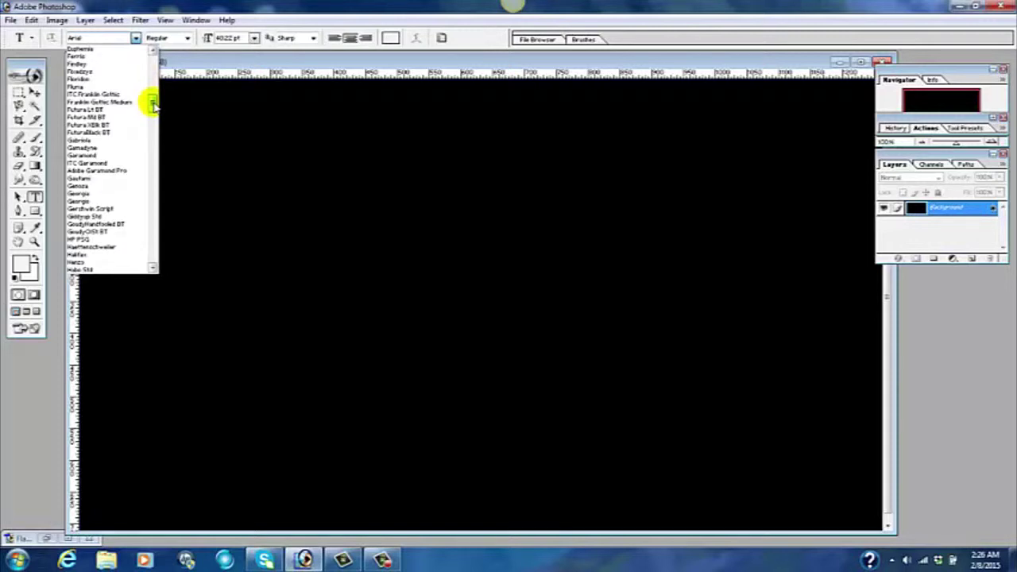
pyautogui.click(89, 156)
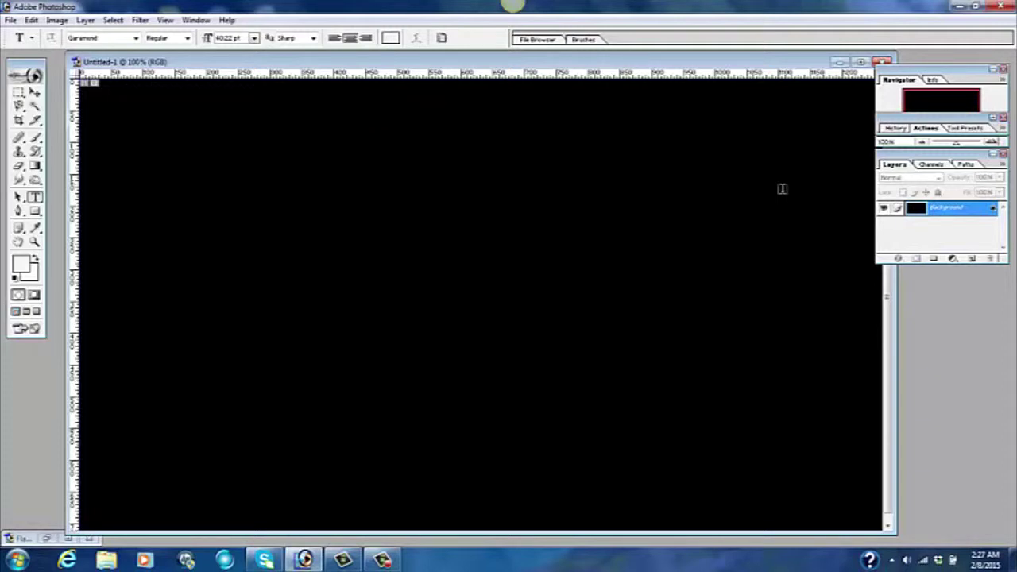
# Set the font size for the new text to 92 pt.
pyautogui.click(253, 38)
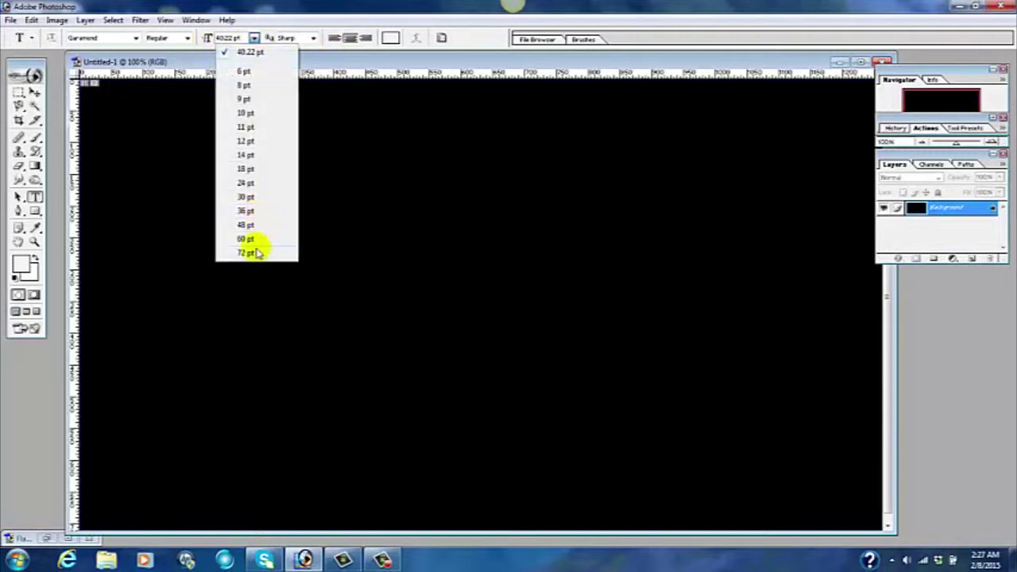
pyautogui.click(206, 40)
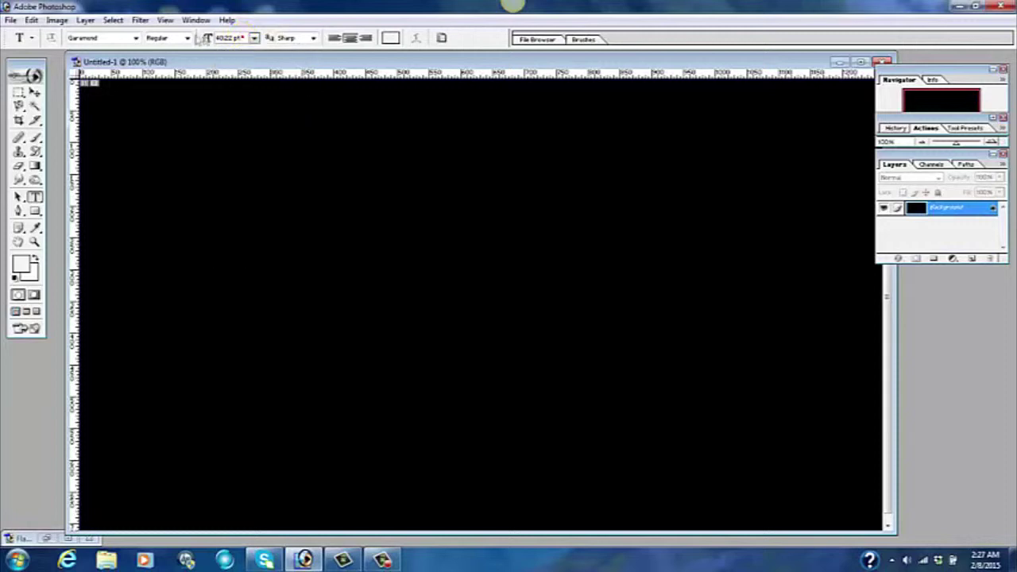
pyautogui.click(216, 37)
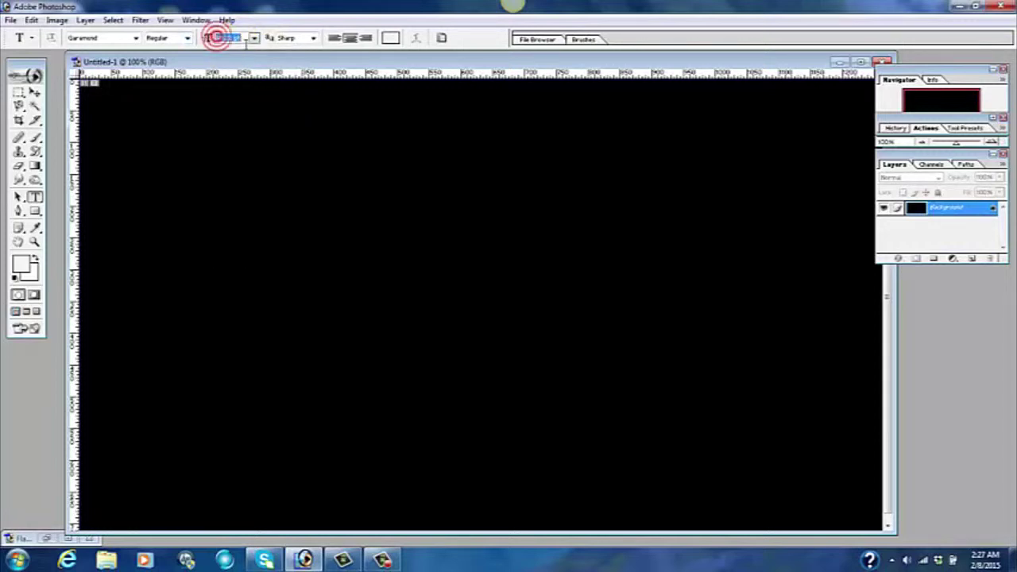
pyautogui.write('50')
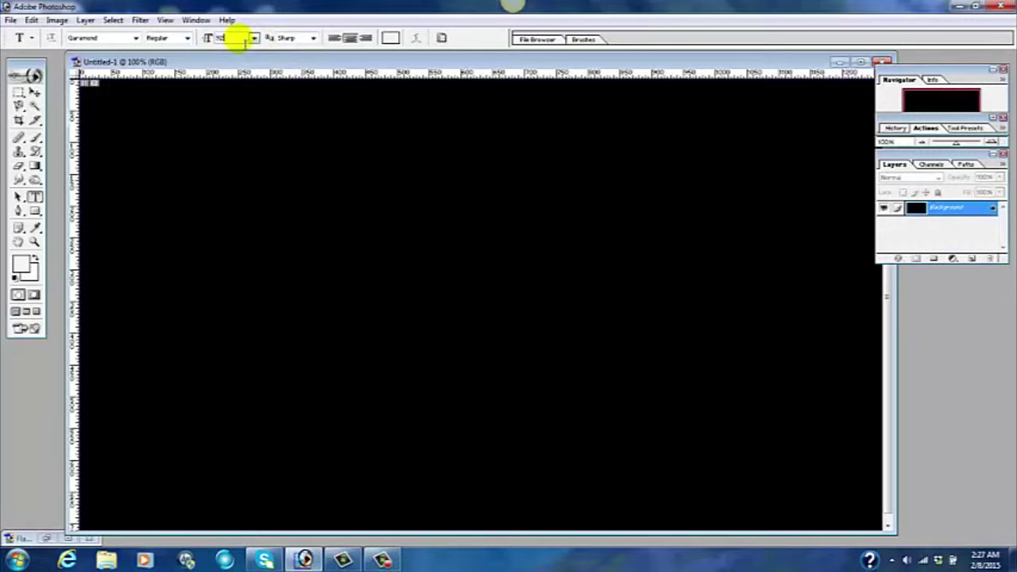
pyautogui.press('Return')
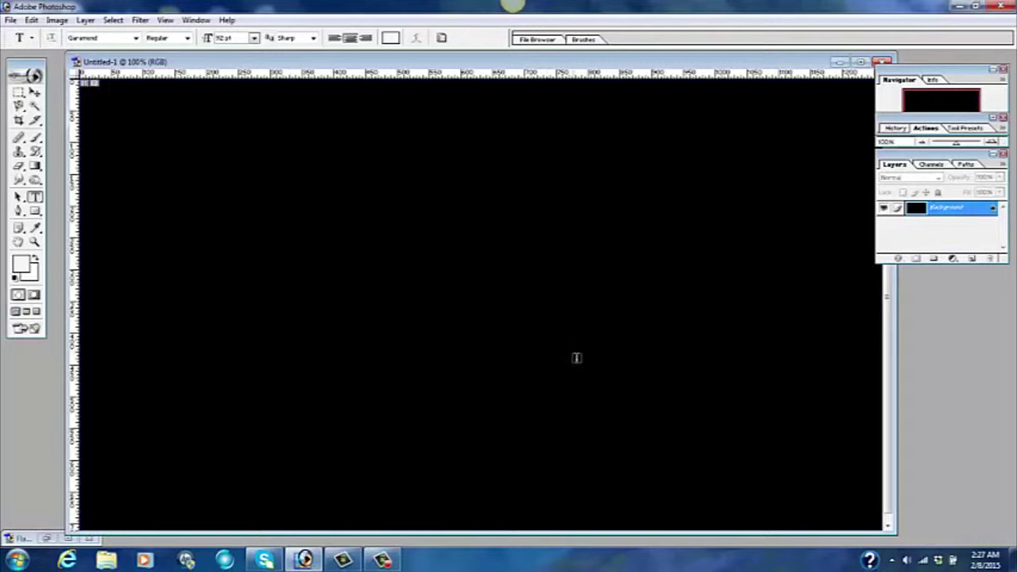
# Add the text FIRE to the canvas and move it to about the centre of the image.
pyautogui.click(537, 317)
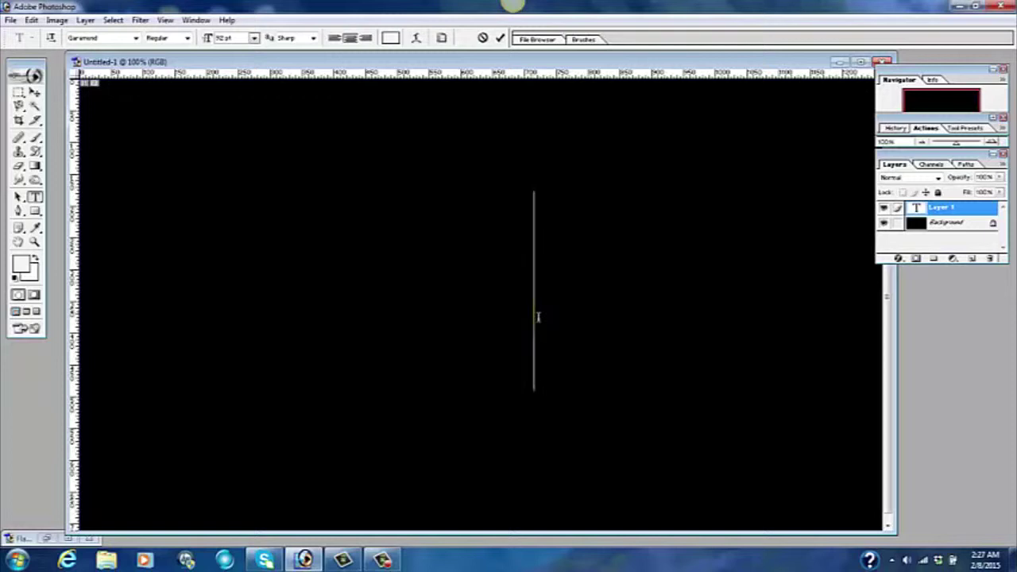
pyautogui.write('FIRE')
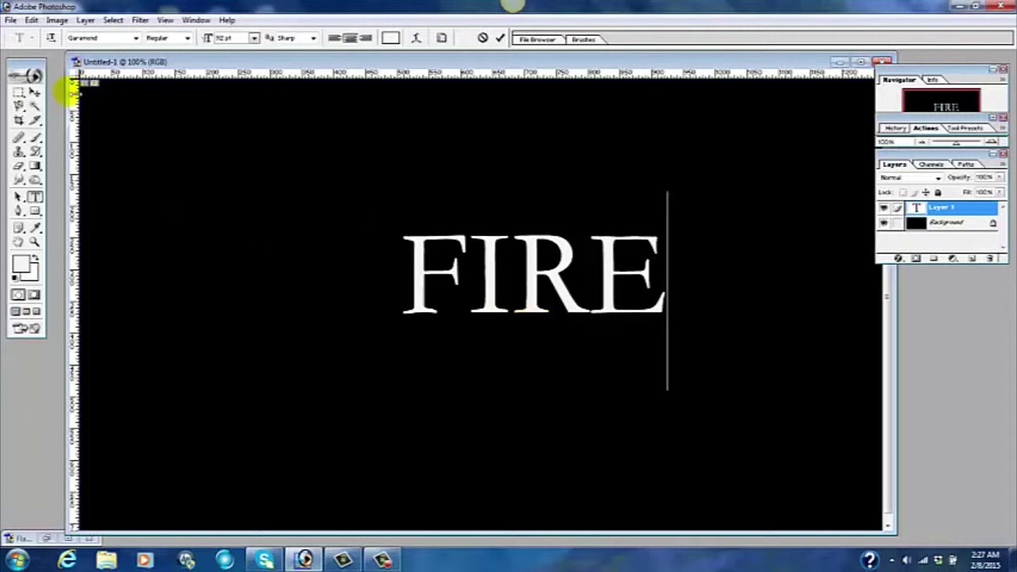
pyautogui.click(35, 93)
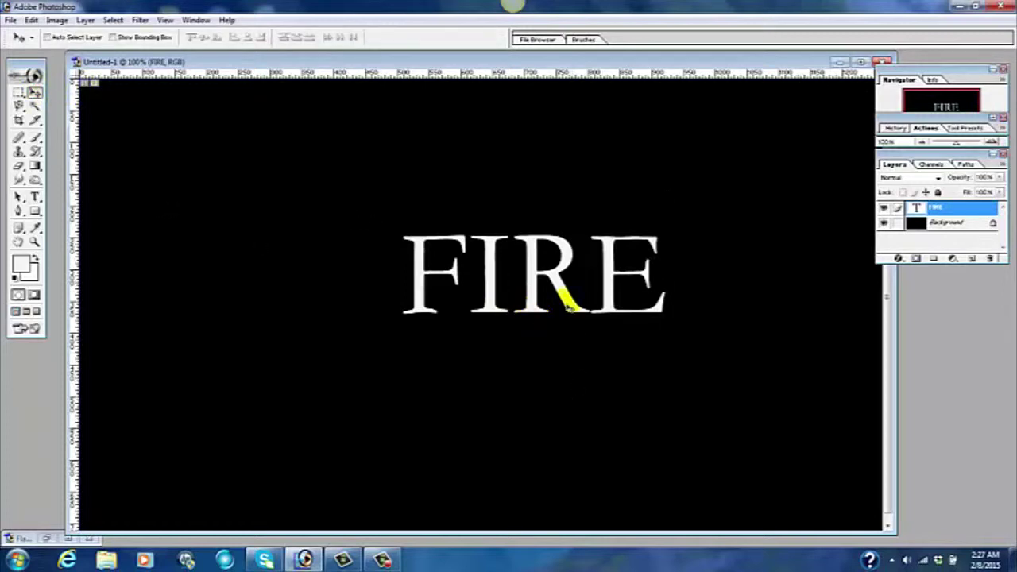
pyautogui.moveTo(568, 299); pyautogui.dragTo(515, 344)
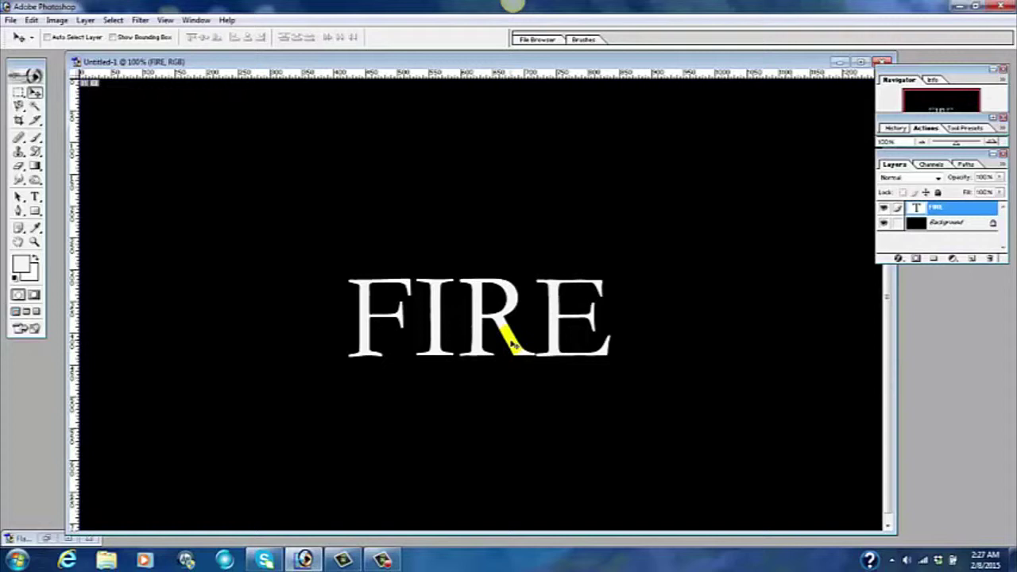
# Duplicate the FIRE text layer as FIRE copy and hide the duplicate.
pyautogui.rightClick(945, 214)
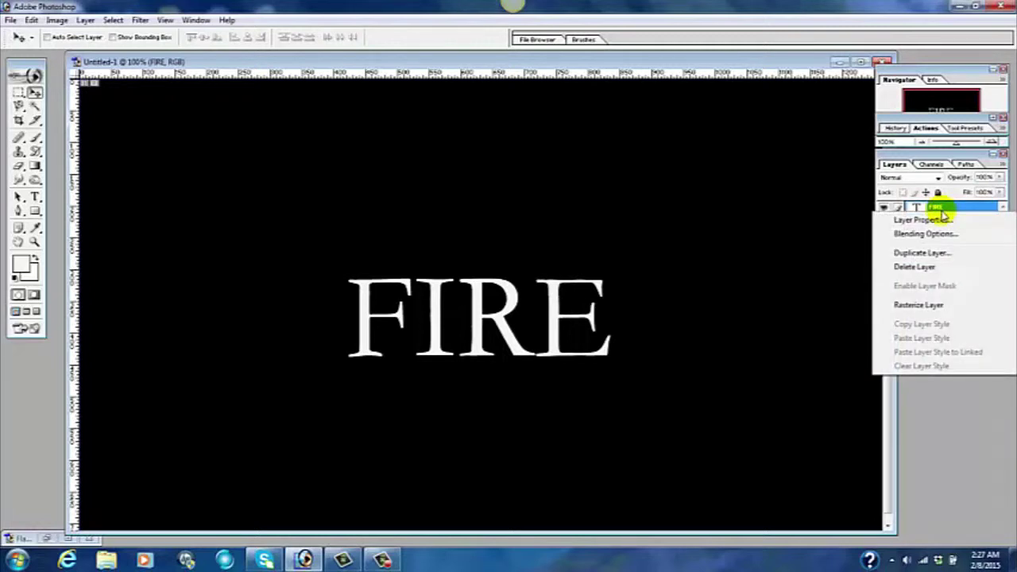
pyautogui.click(925, 254)
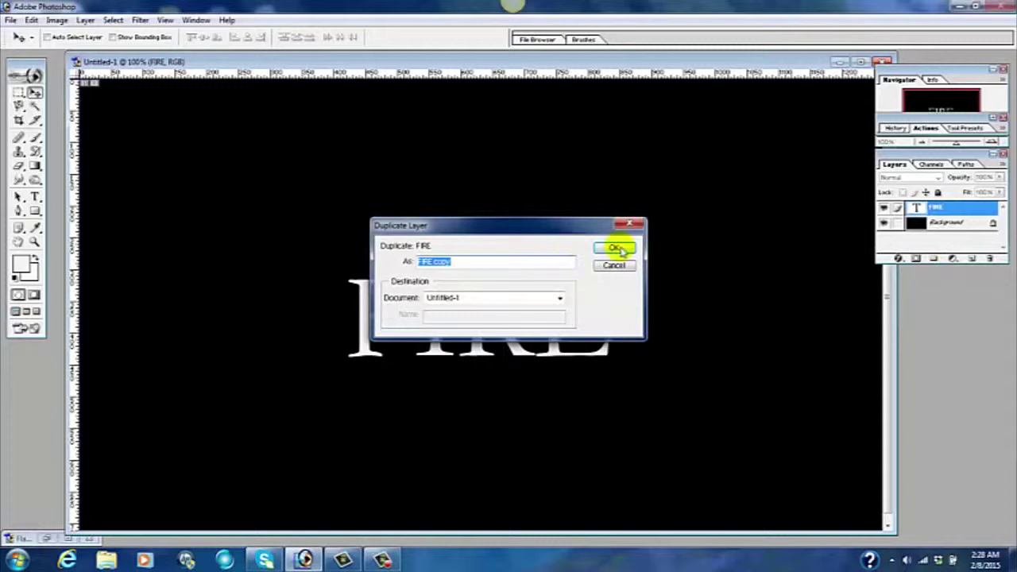
pyautogui.click(617, 248)
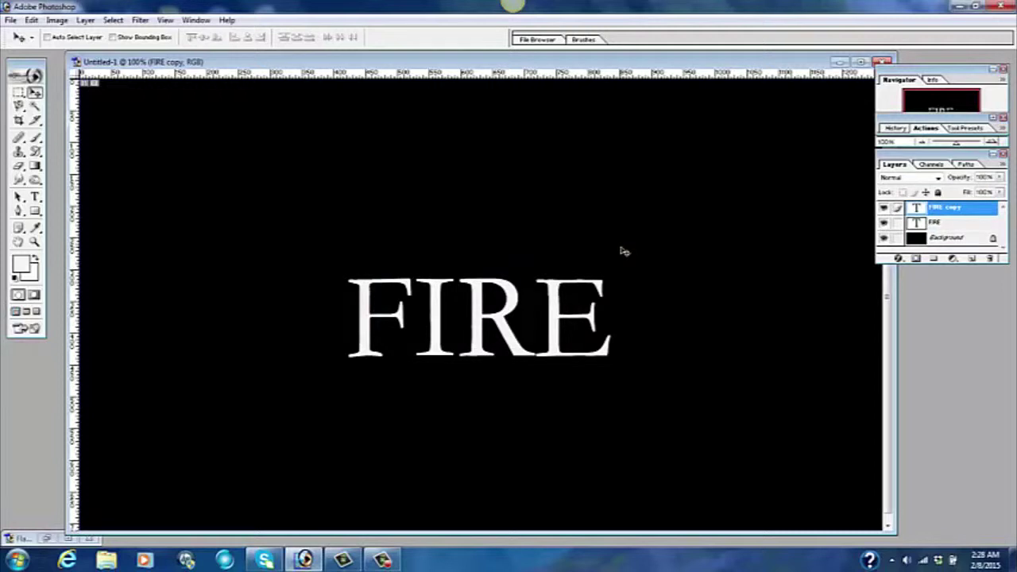
pyautogui.click(891, 211)
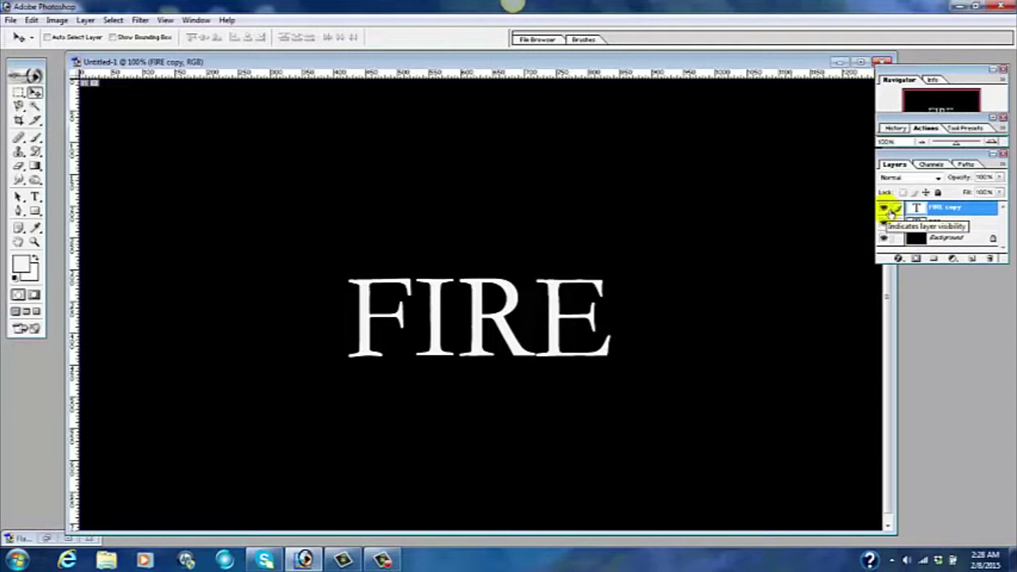
pyautogui.click(885, 209)
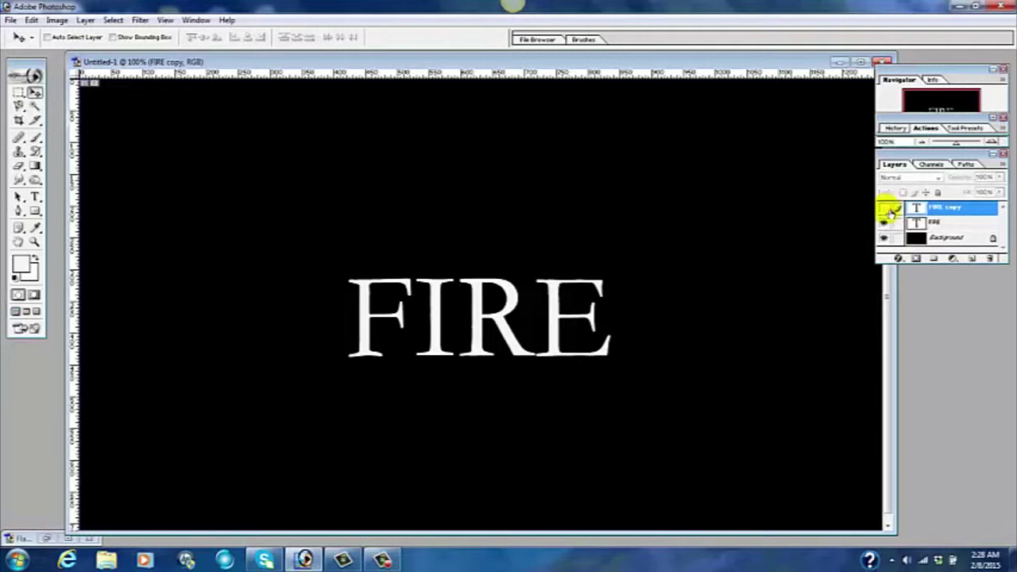
# Select the original FIRE layer and dismiss the Windows prompt by keeping the current color scheme without showing the message again.
pyautogui.click(955, 224)
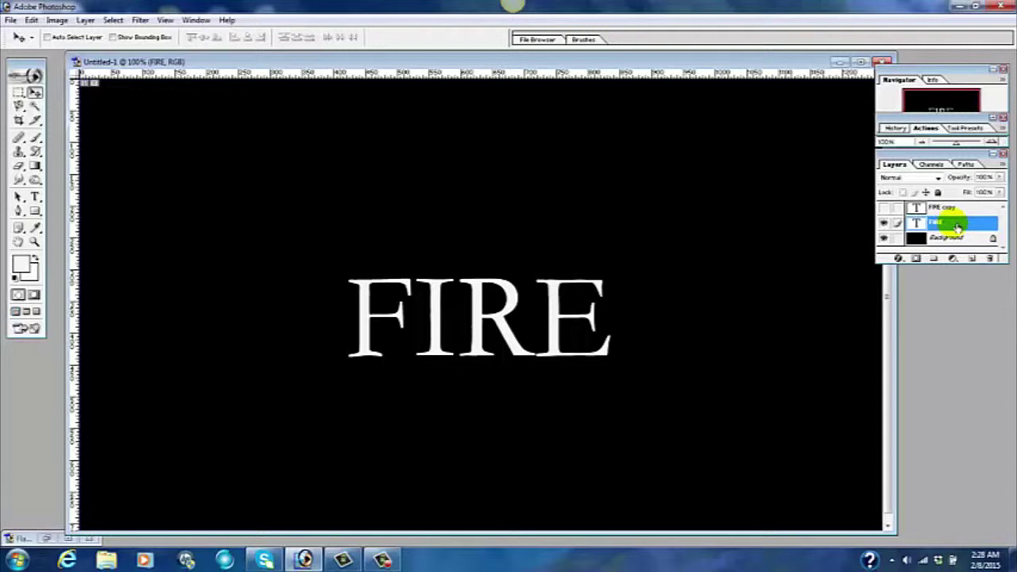
pyautogui.rightClick(957, 228)
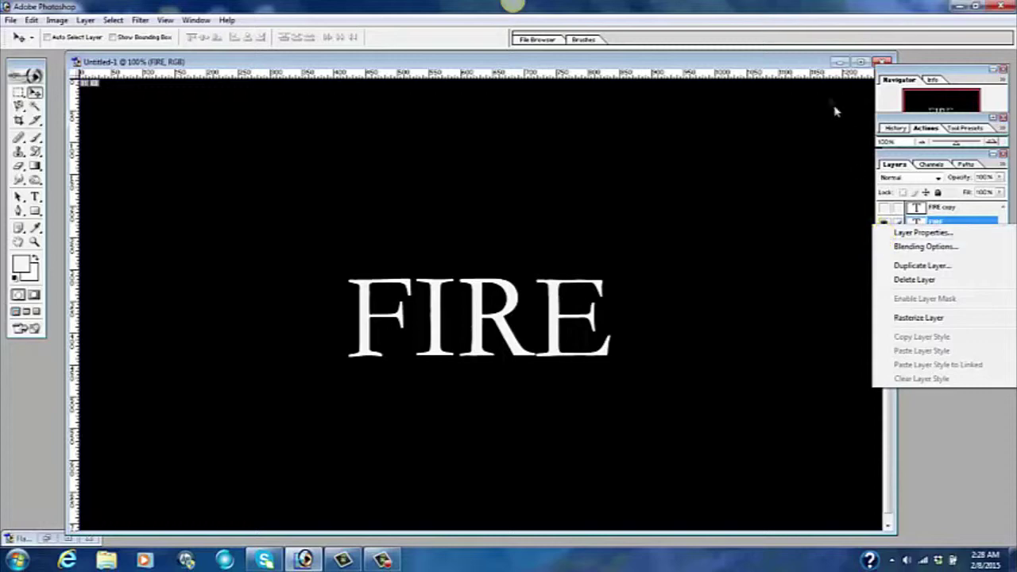
pyautogui.click(782, 63)
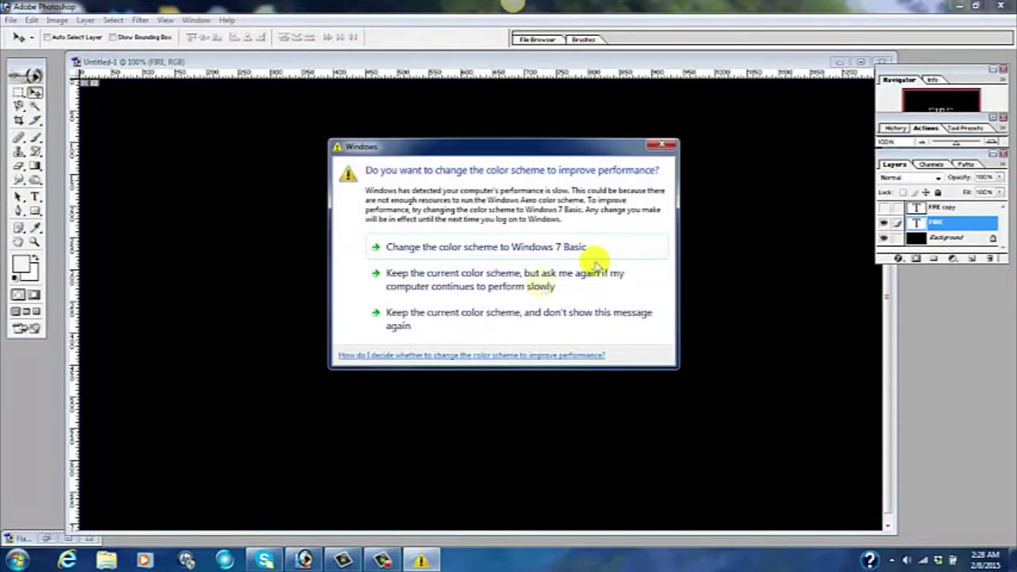
pyautogui.click(431, 316)
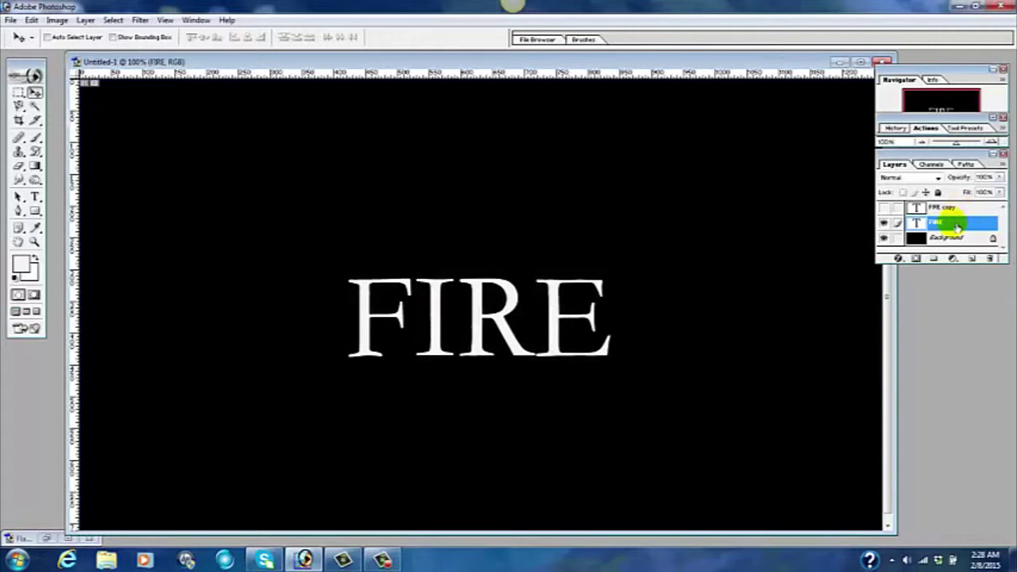
# Set the Fill Opacity of the FIRE layer to 0% and enable an Outer Glow on it.
pyautogui.doubleClick(957, 228)
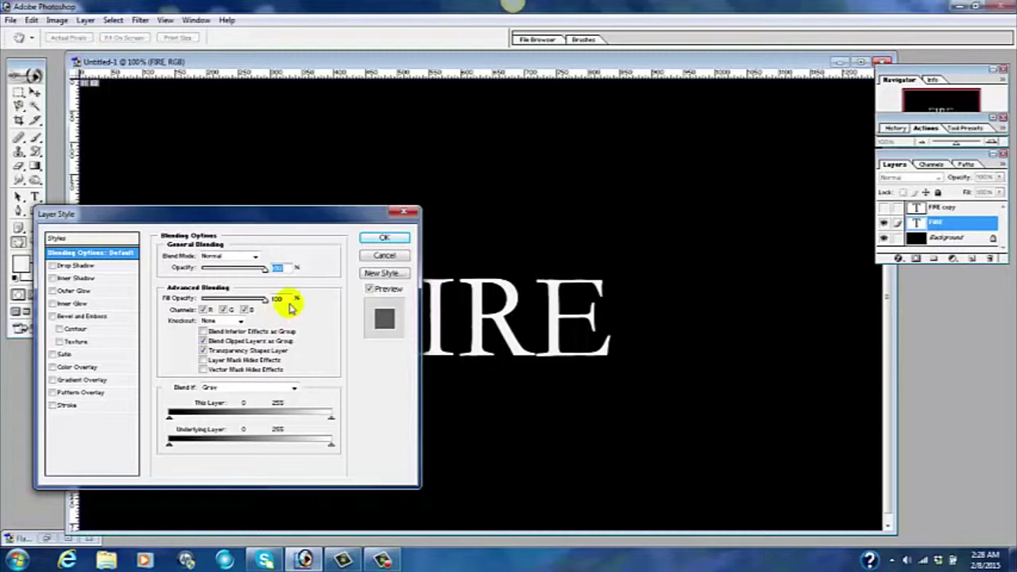
pyautogui.moveTo(267, 305); pyautogui.dragTo(203, 305)
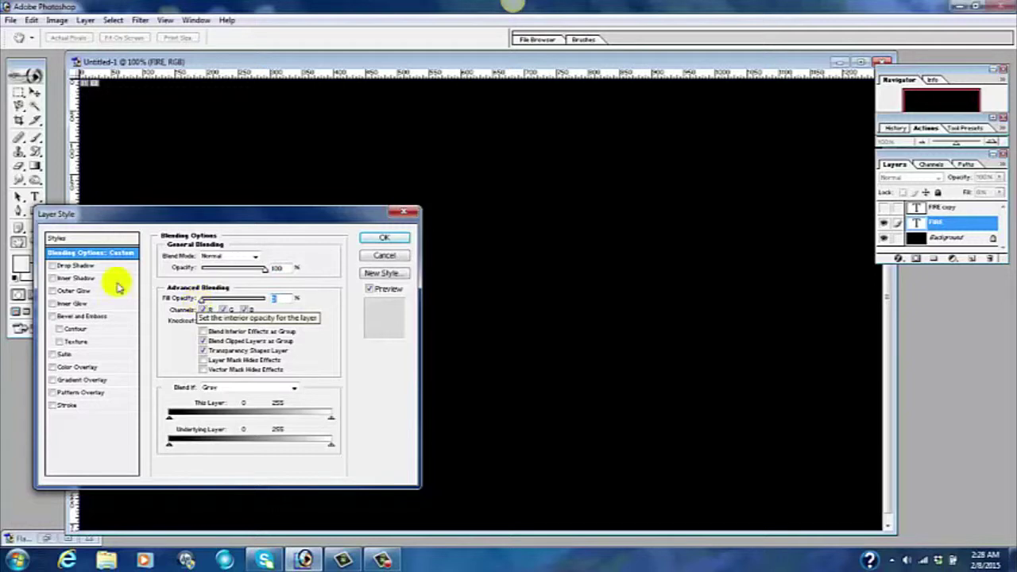
pyautogui.click(52, 293)
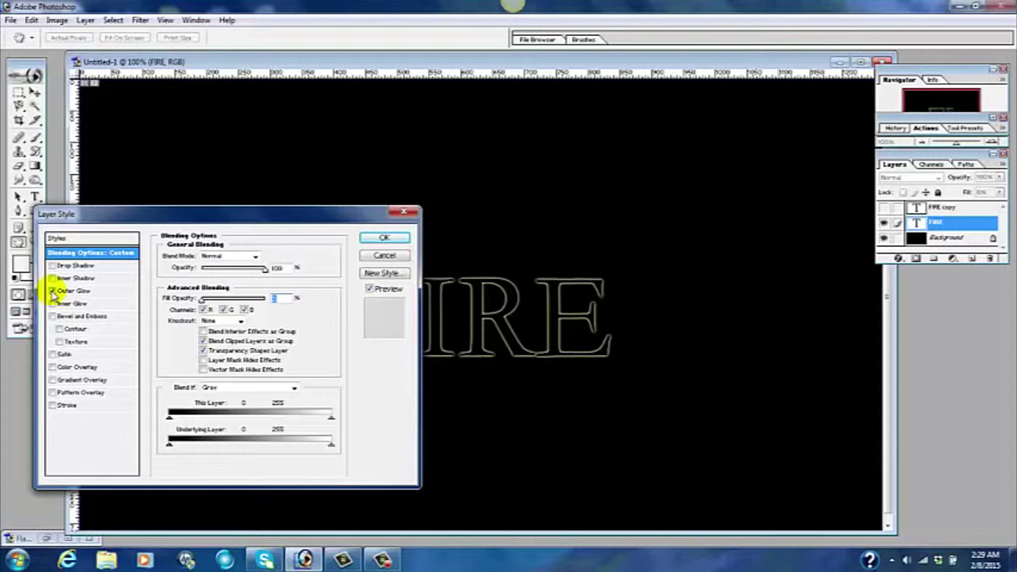
pyautogui.click(53, 291)
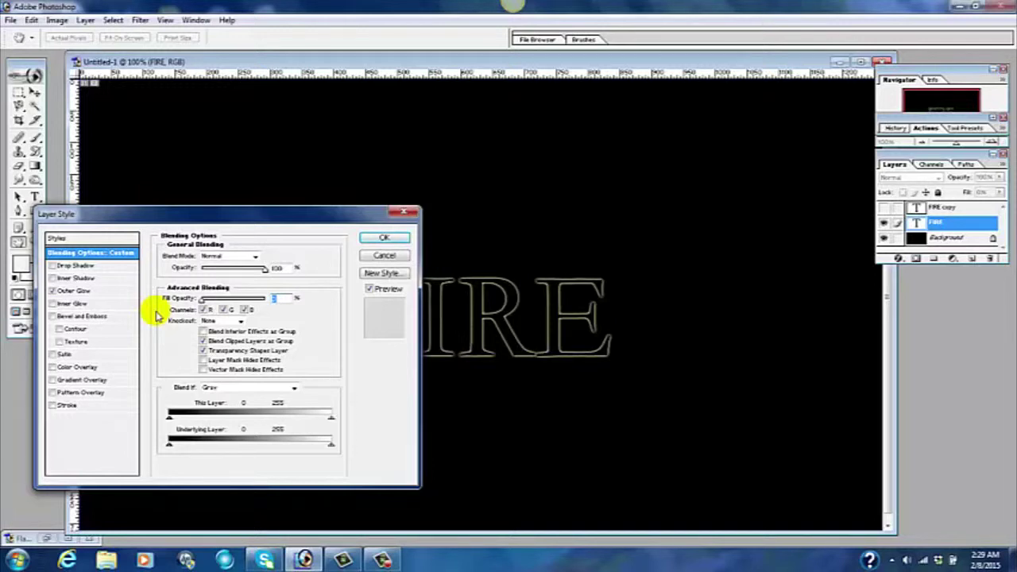
pyautogui.click(383, 240)
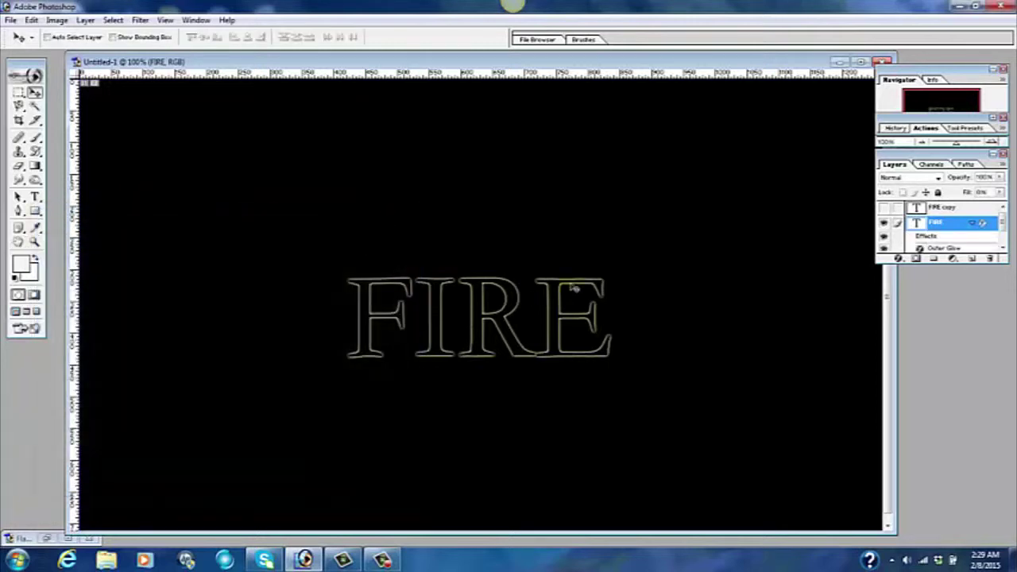
# Set the Outer Glow color of the FIRE layer to ffb017.
pyautogui.click(899, 259)
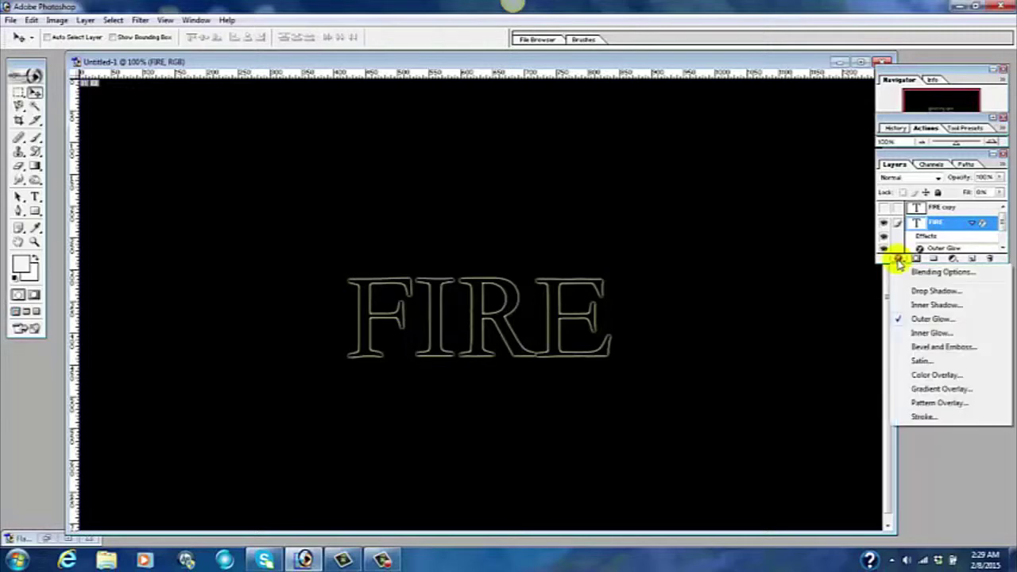
pyautogui.click(924, 317)
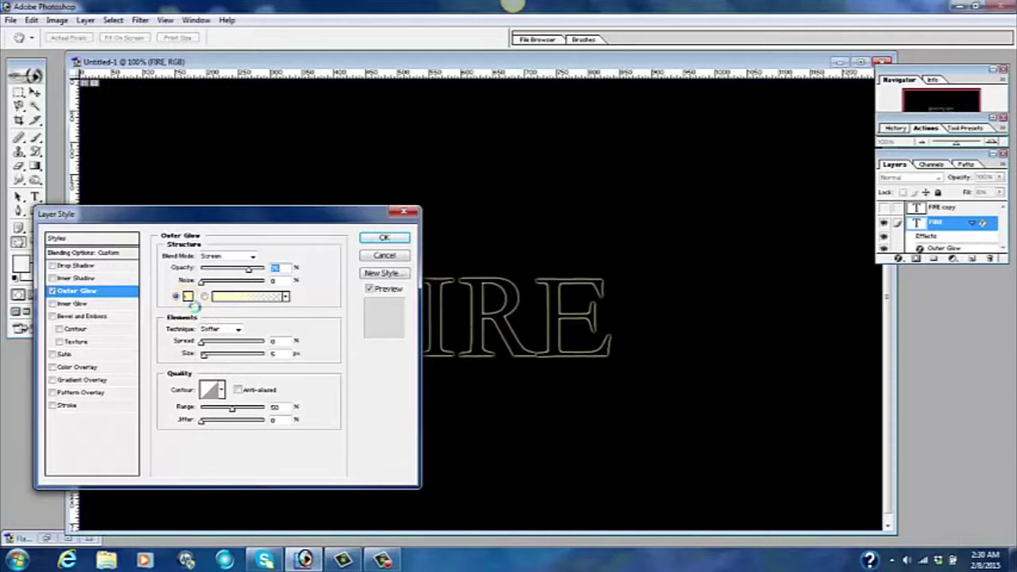
pyautogui.click(189, 296)
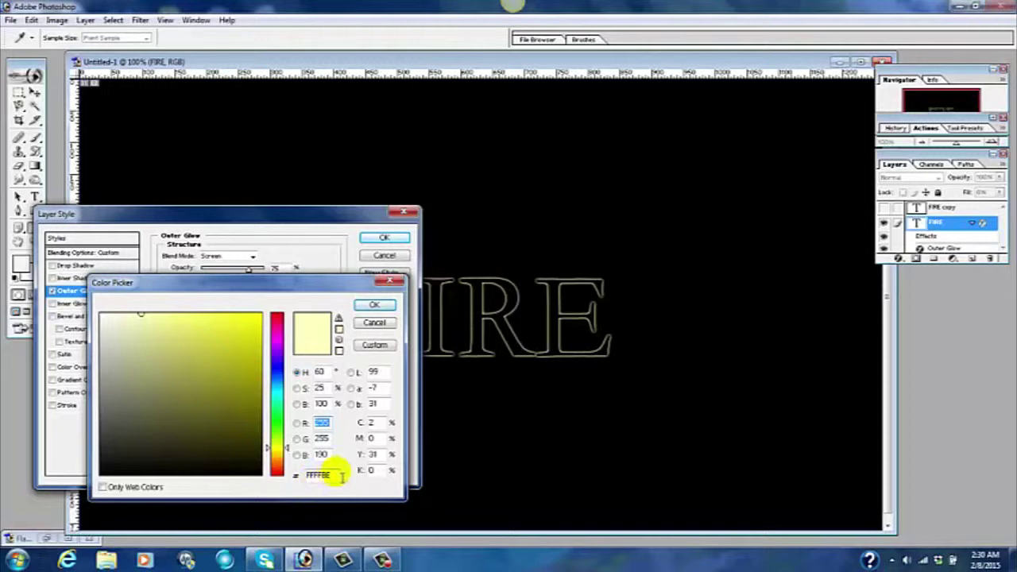
pyautogui.moveTo(336, 474); pyautogui.dragTo(288, 480)
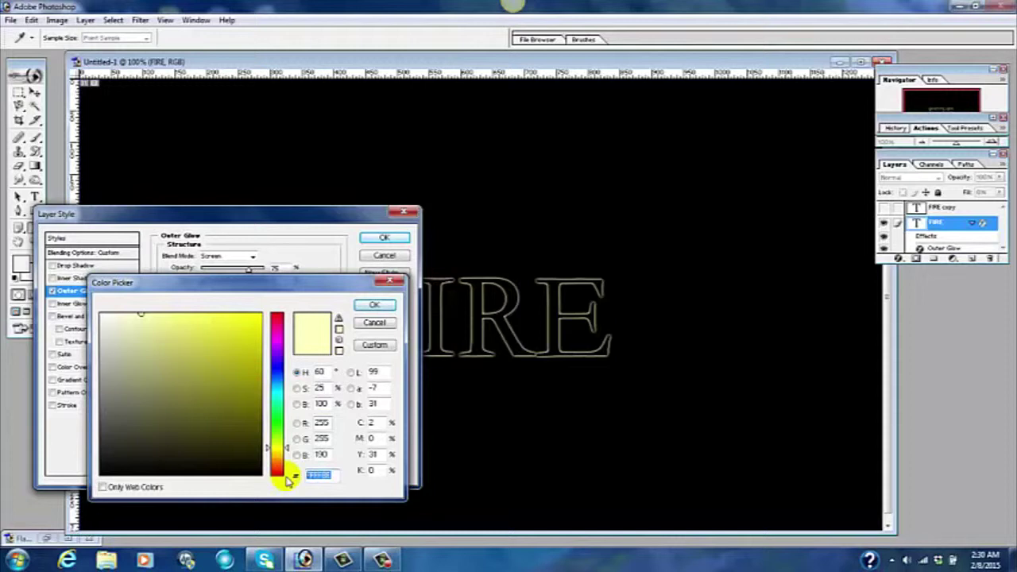
pyautogui.write('ff')
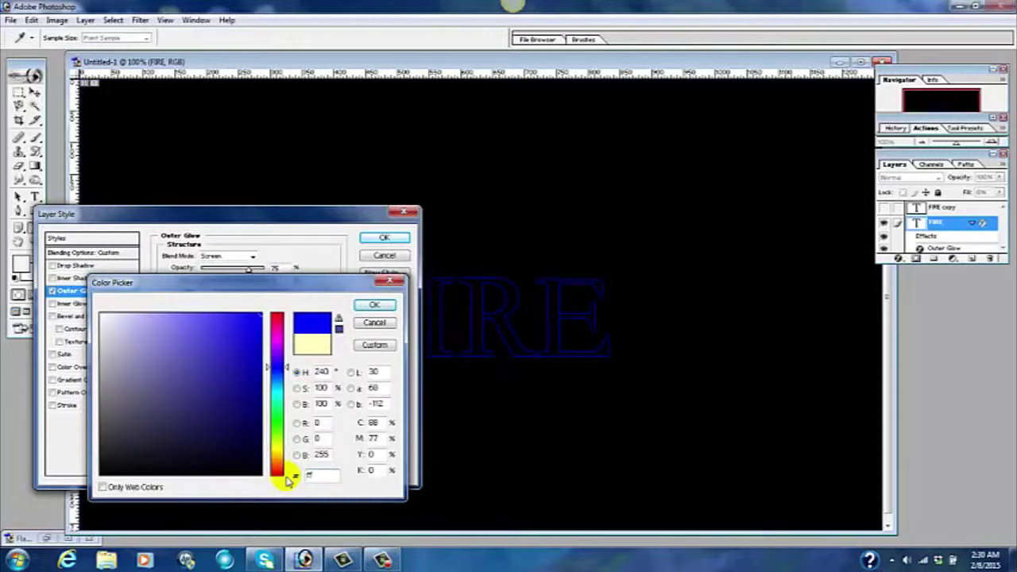
pyautogui.write('b')
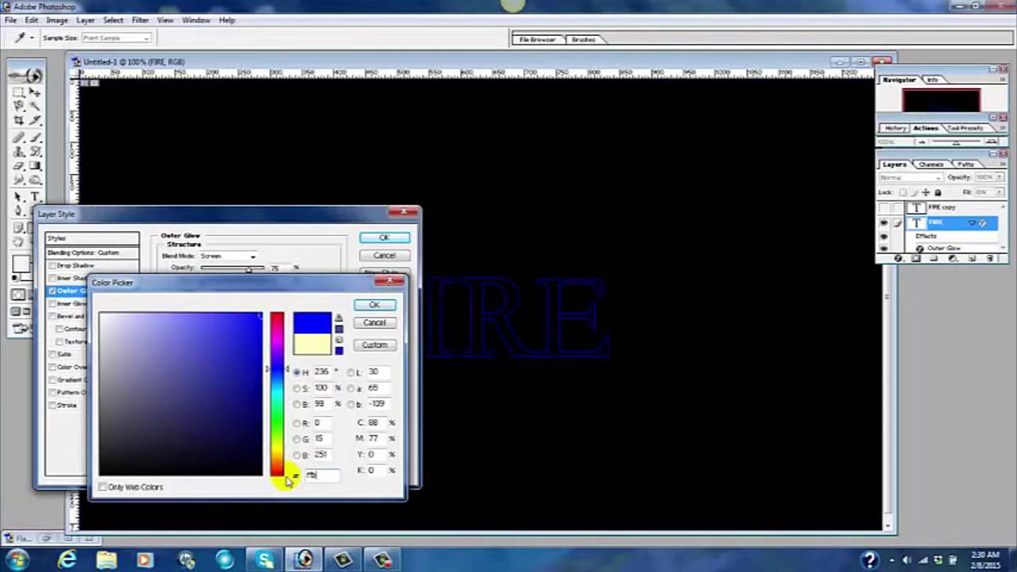
pyautogui.write('01')
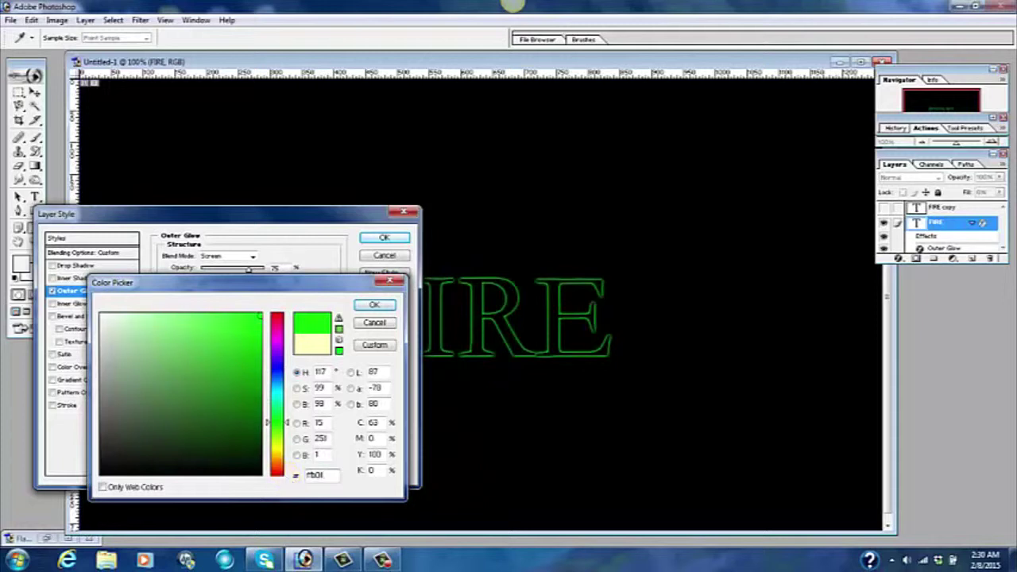
pyautogui.write('7')
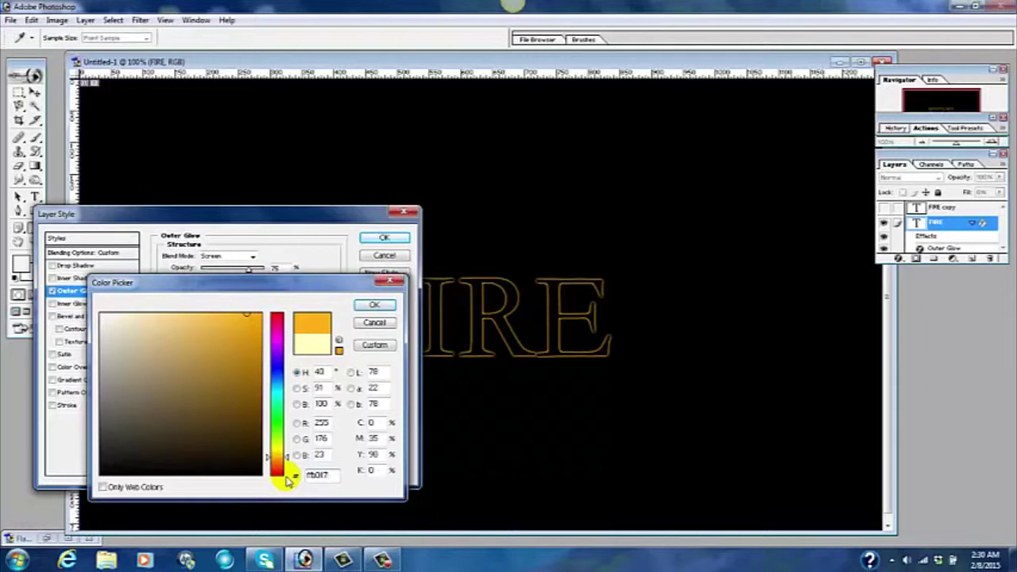
pyautogui.click(370, 305)
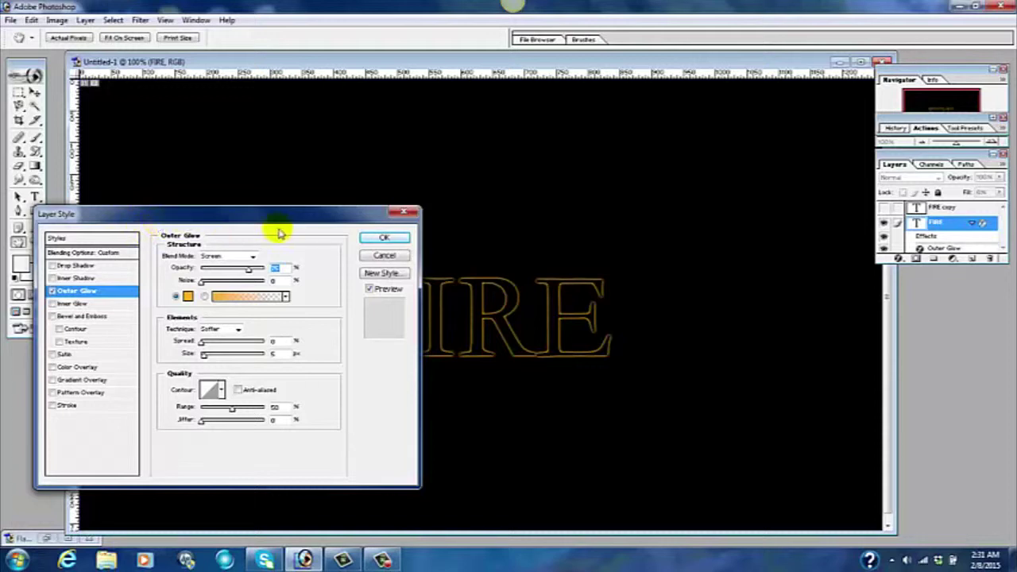
pyautogui.click(384, 238)
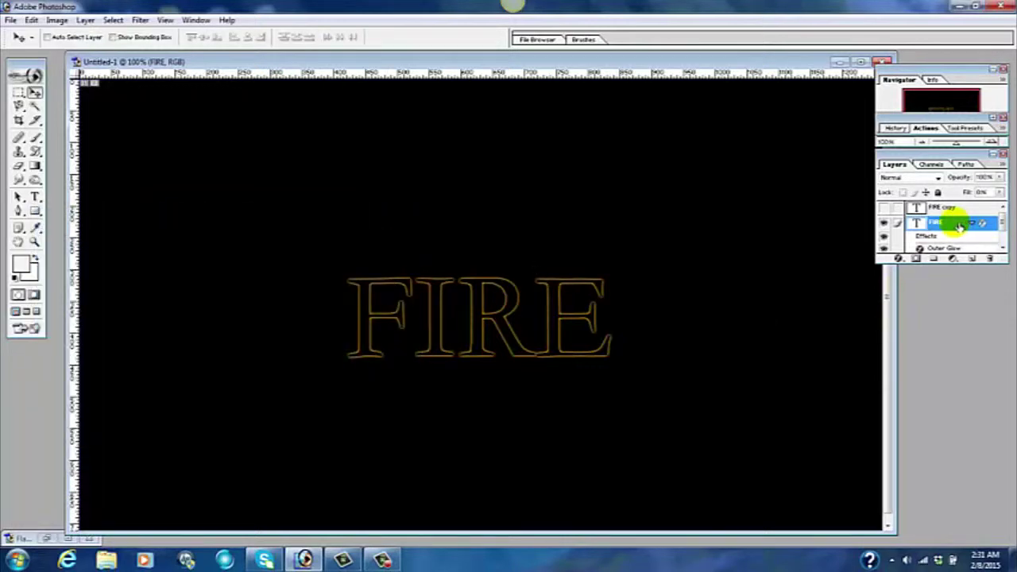
# Enable an Inner Glow on the FIRE layer in addition to its Outer Glow.
pyautogui.doubleClick(958, 226)
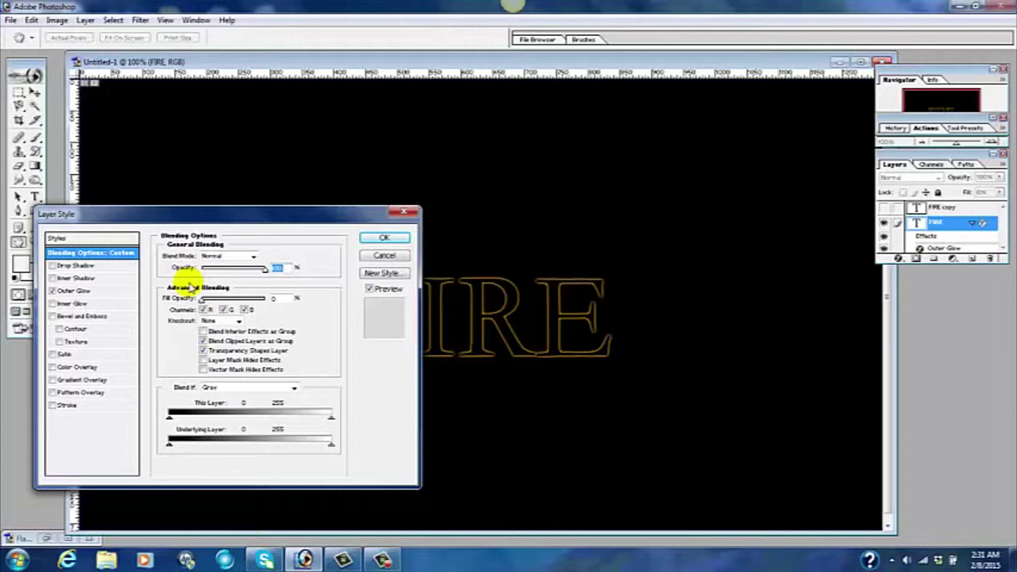
pyautogui.click(51, 304)
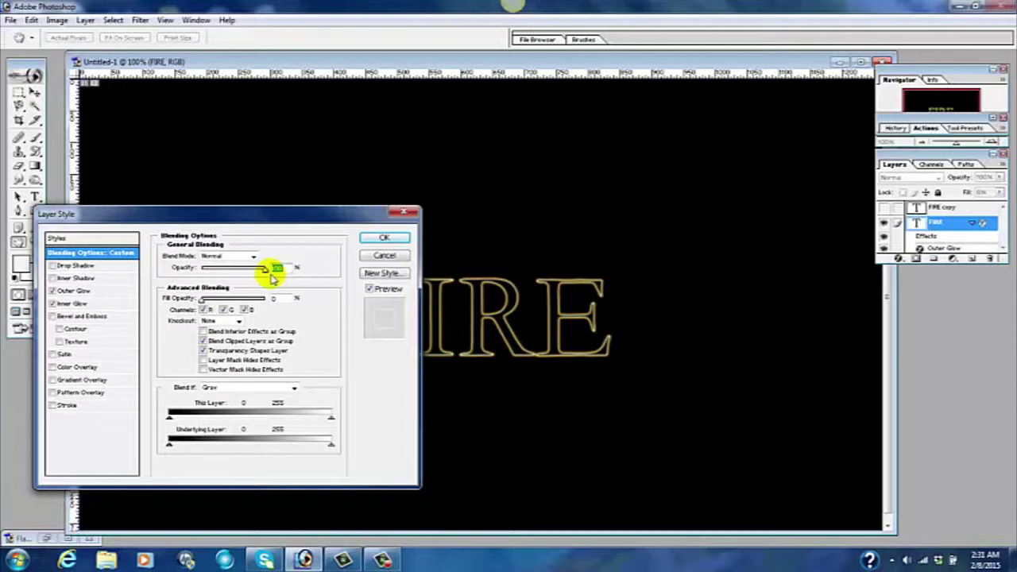
pyautogui.click(385, 240)
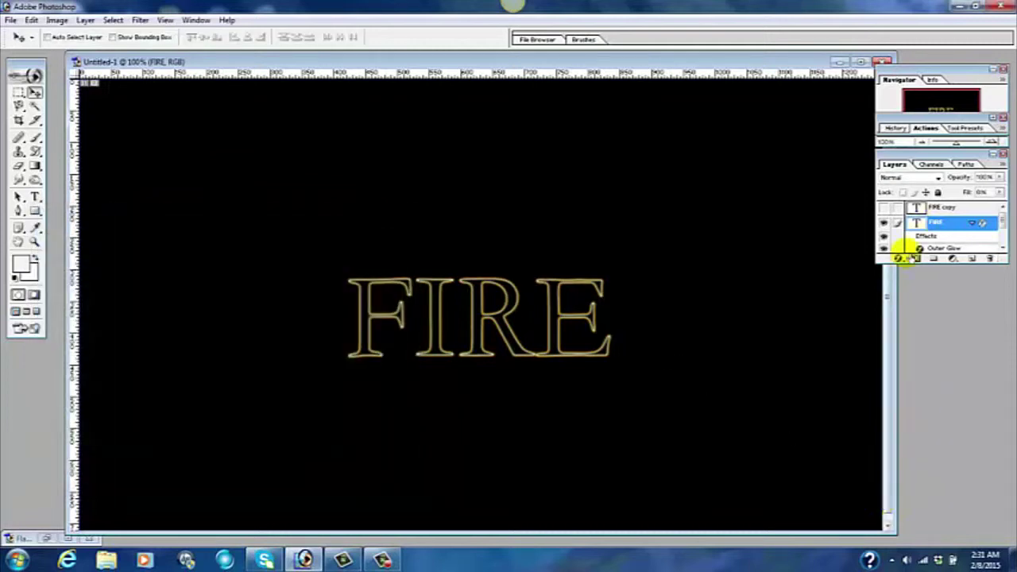
# Set the Inner Glow color of the FIRE layer to ff9c00.
pyautogui.click(898, 259)
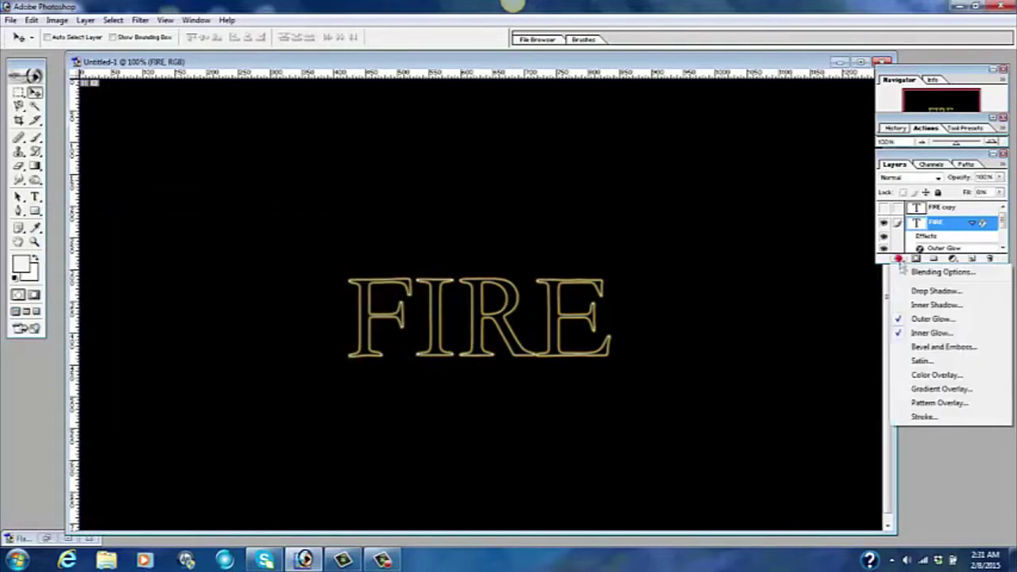
pyautogui.click(931, 333)
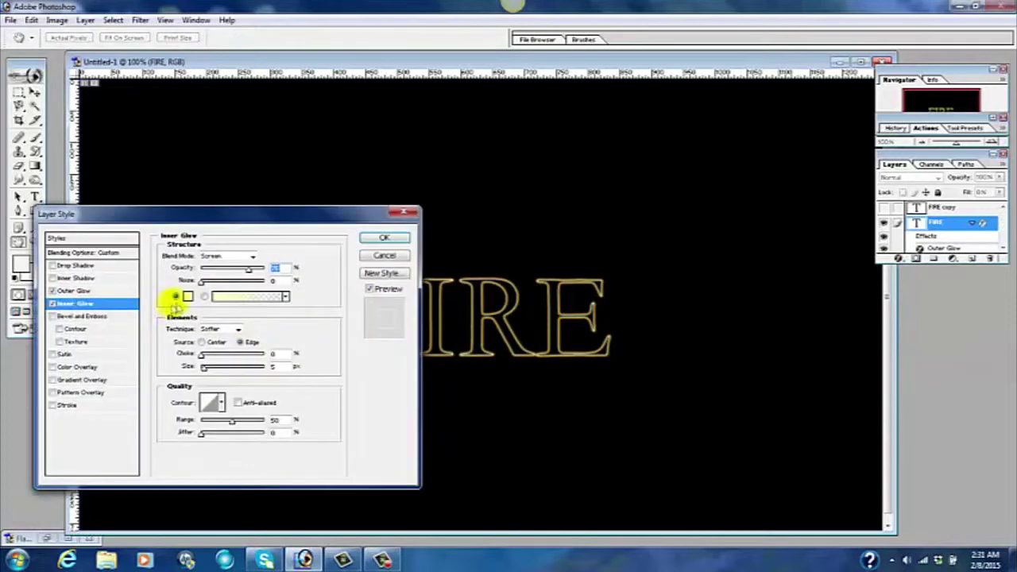
pyautogui.click(188, 297)
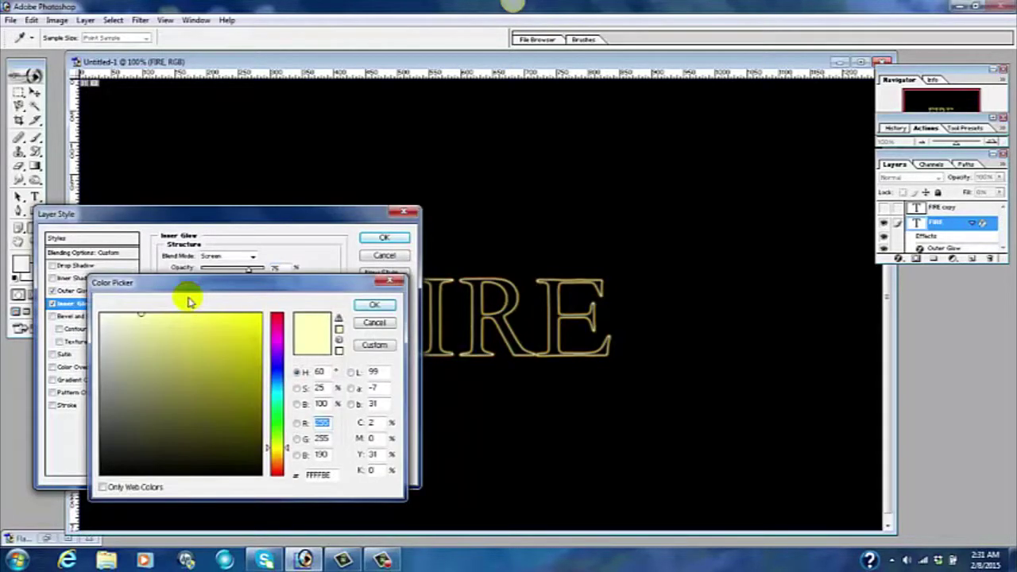
pyautogui.doubleClick(333, 474)
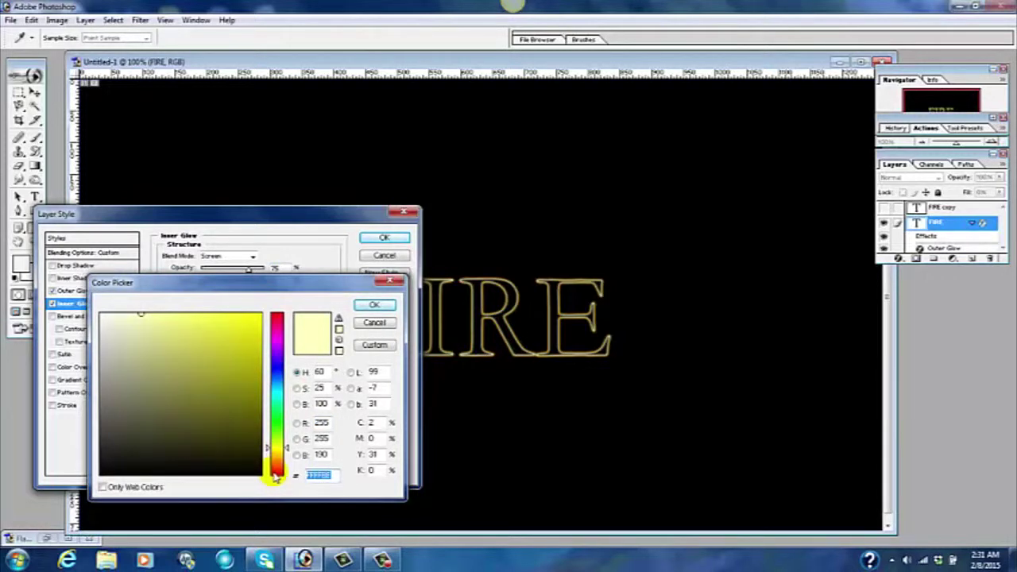
pyautogui.write('ff9c00')
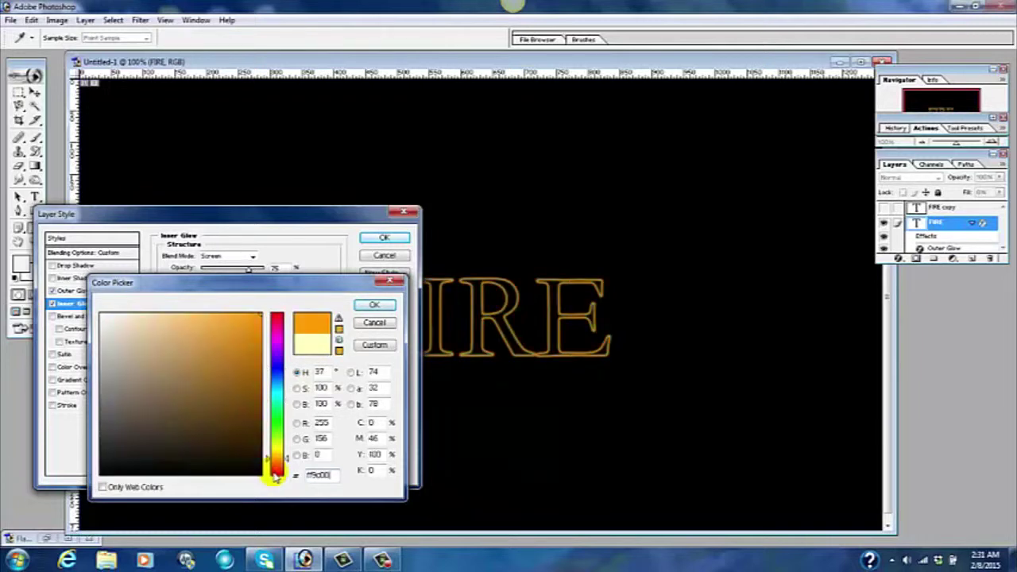
pyautogui.click(374, 306)
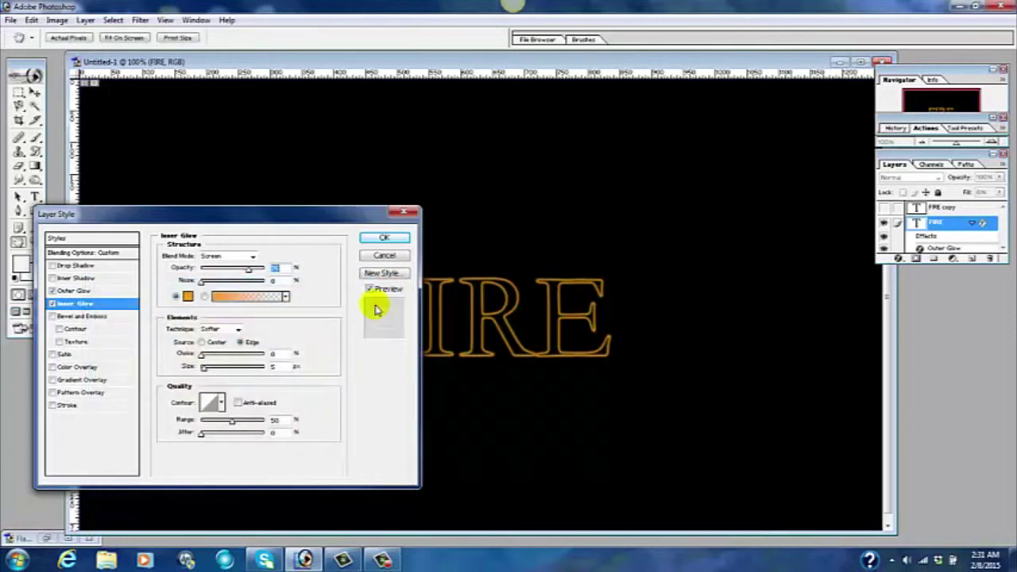
# Set the Inner Glow size of the FIRE layer to 11 px and apply the layer style.
pyautogui.doubleClick(276, 366)
pyautogui.write('11')
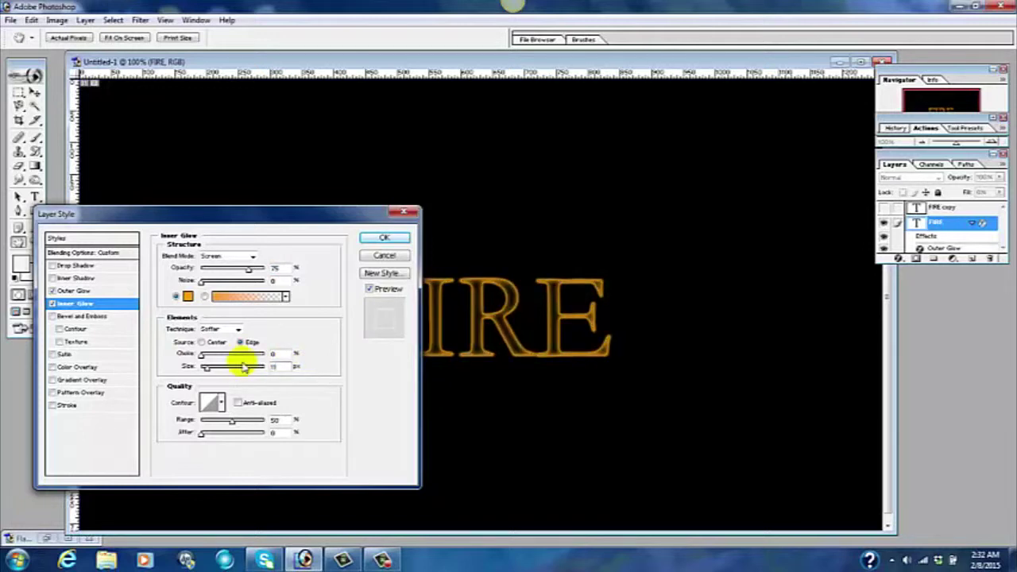
pyautogui.click(380, 239)
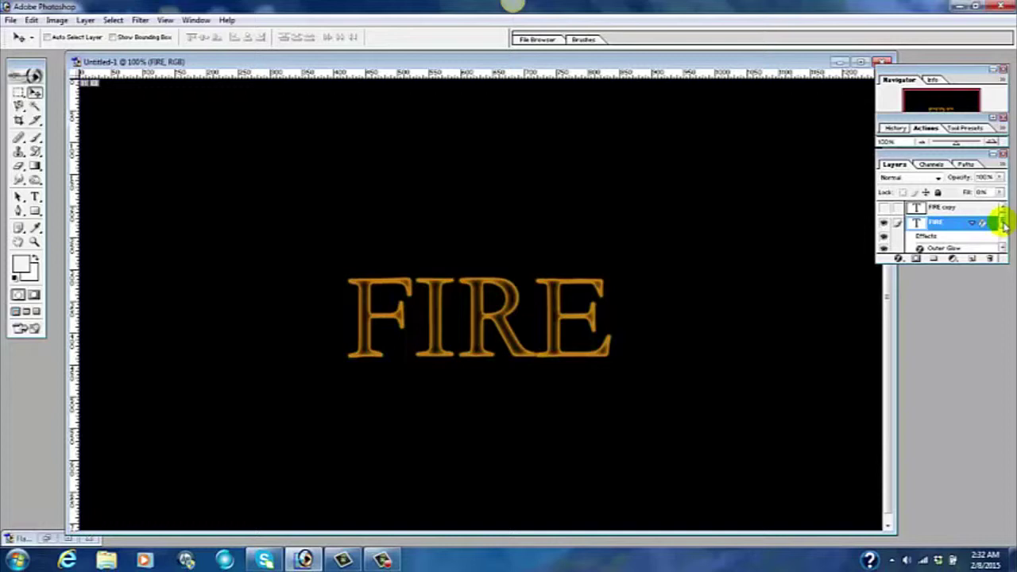
# Make the hidden FIRE copy layer visible and select it.
pyautogui.click(962, 209)
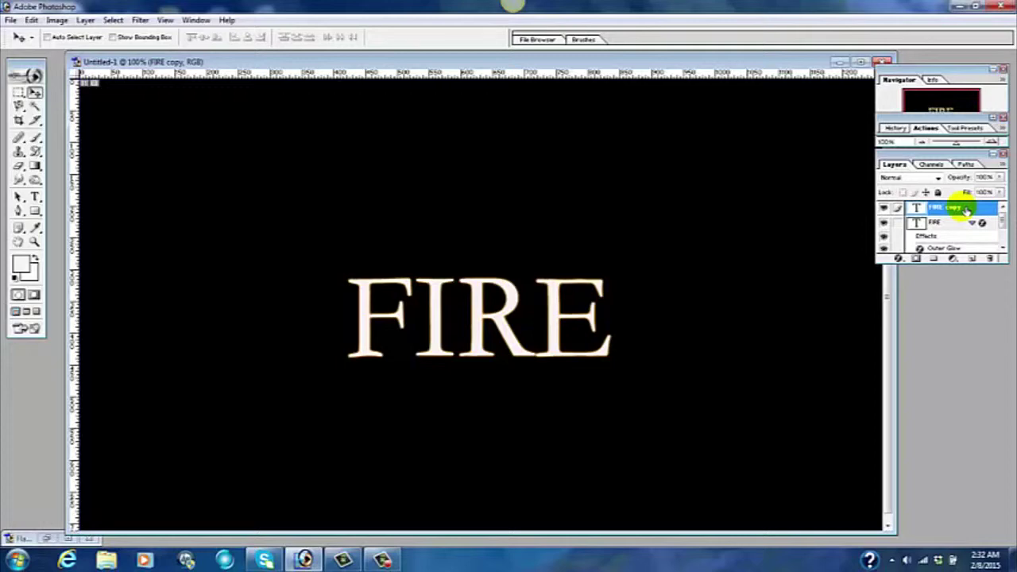
pyautogui.doubleClick(960, 207)
pyautogui.click(974, 209)
# Set the Fill Opacity of the FIRE copy layer to 0% and enable an Outer Glow on it.
pyautogui.doubleClick(979, 210)
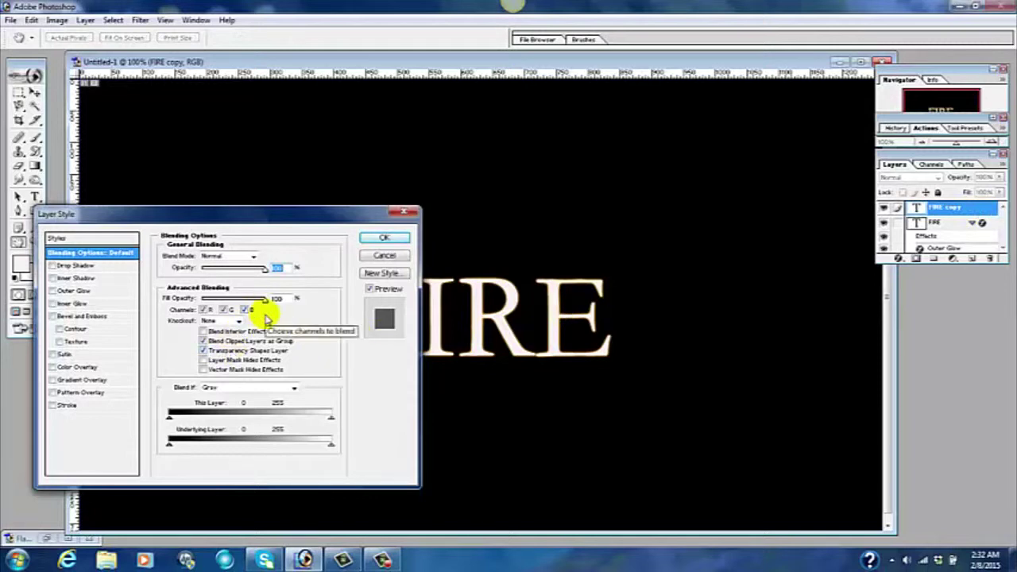
pyautogui.moveTo(267, 302); pyautogui.dragTo(205, 303)
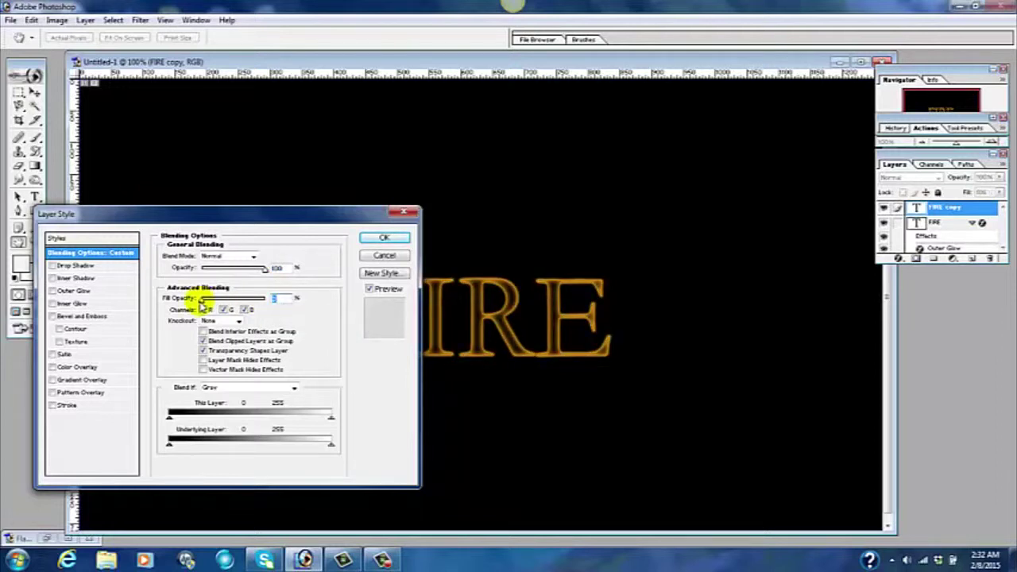
pyautogui.click(52, 291)
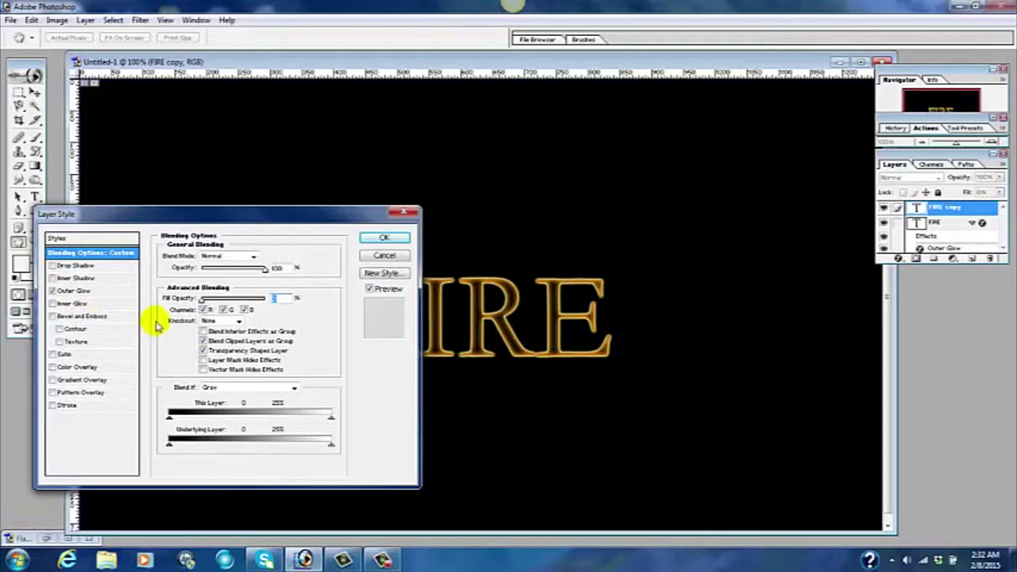
pyautogui.click(384, 239)
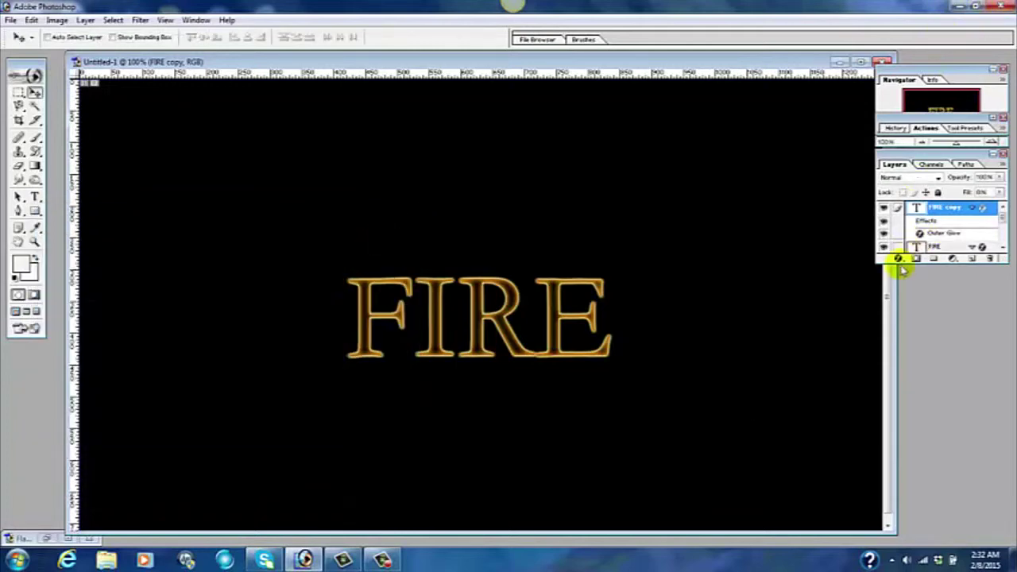
# Set the Outer Glow color of the FIRE copy layer to ff4e00 and apply the layer style.
pyautogui.click(899, 259)
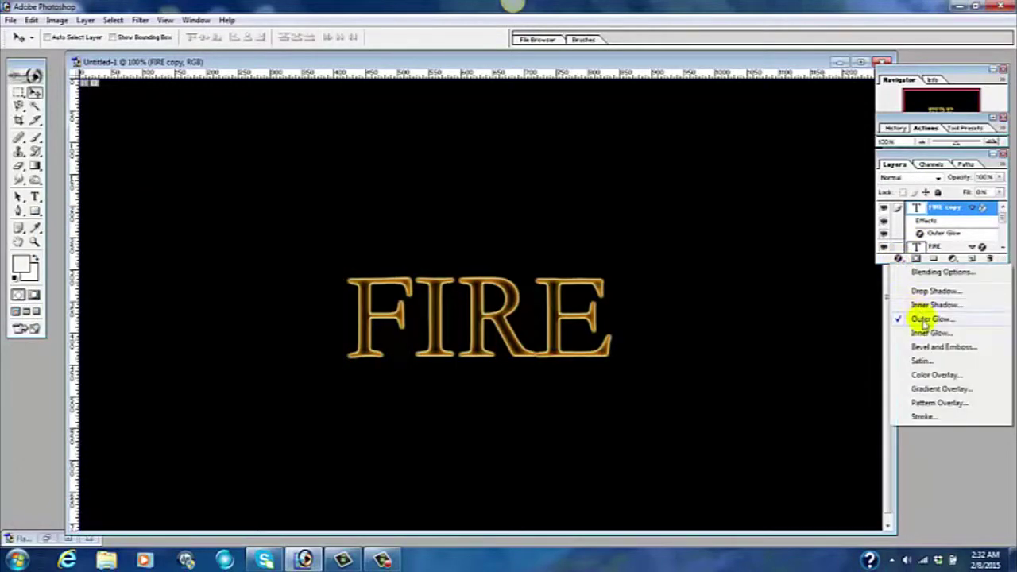
pyautogui.click(923, 320)
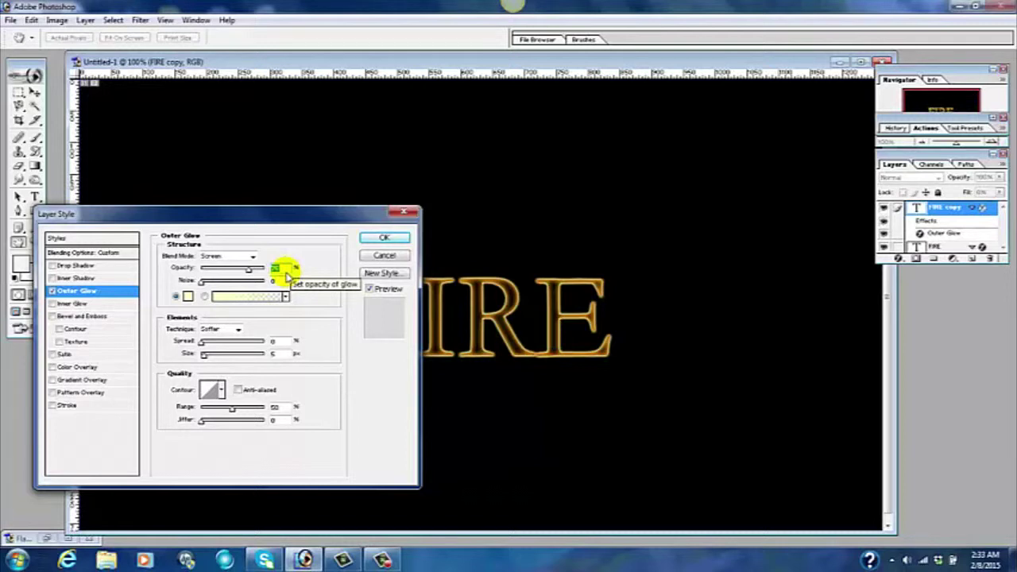
pyautogui.click(188, 297)
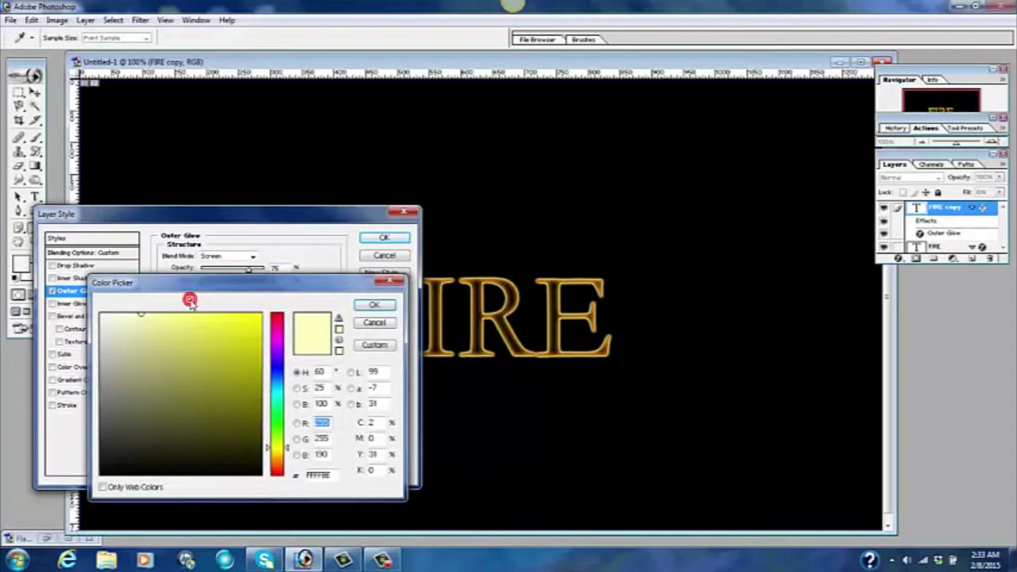
pyautogui.doubleClick(322, 475)
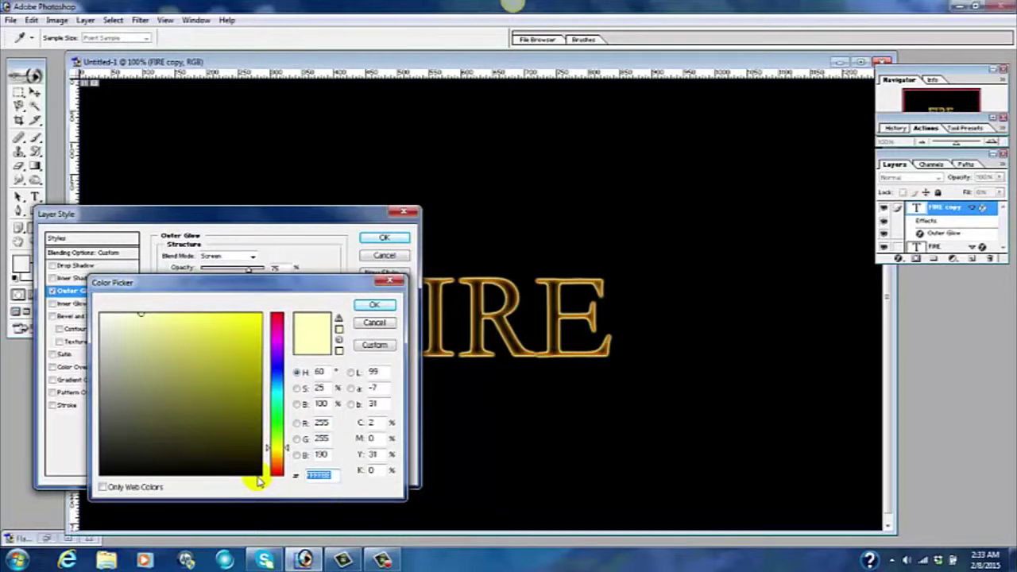
pyautogui.write('ff4')
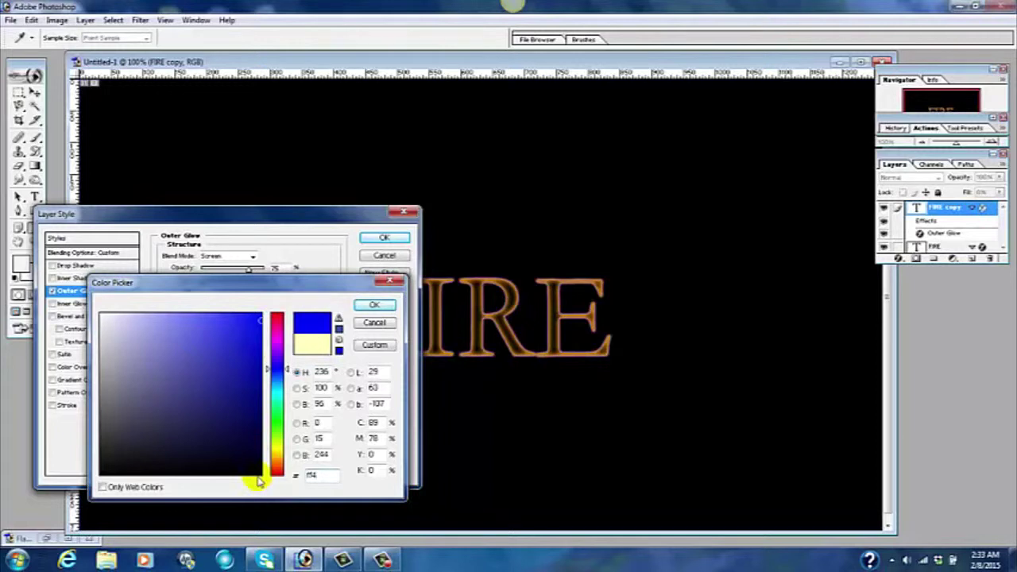
pyautogui.write('e00')
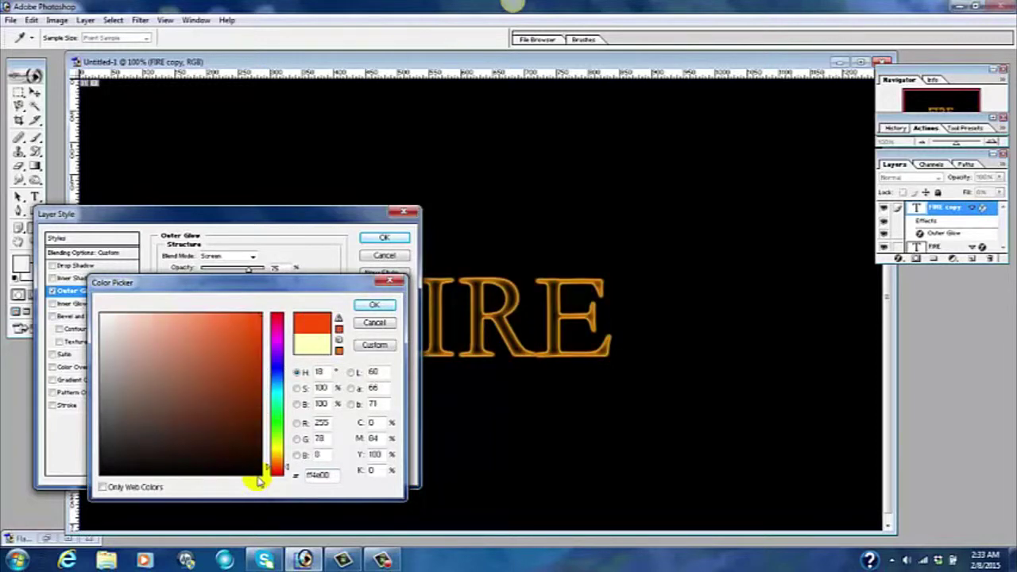
pyautogui.click(388, 307)
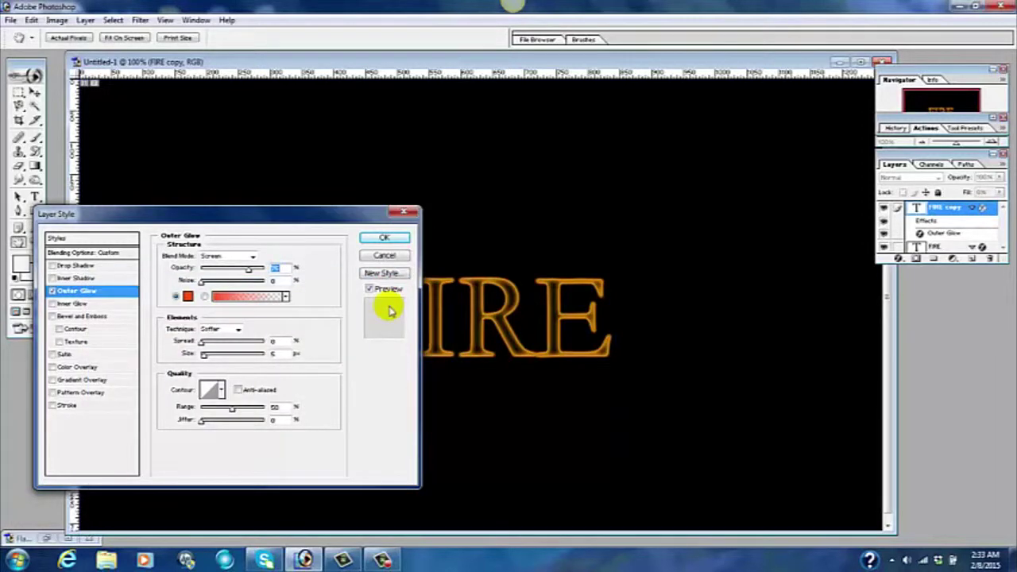
pyautogui.click(385, 238)
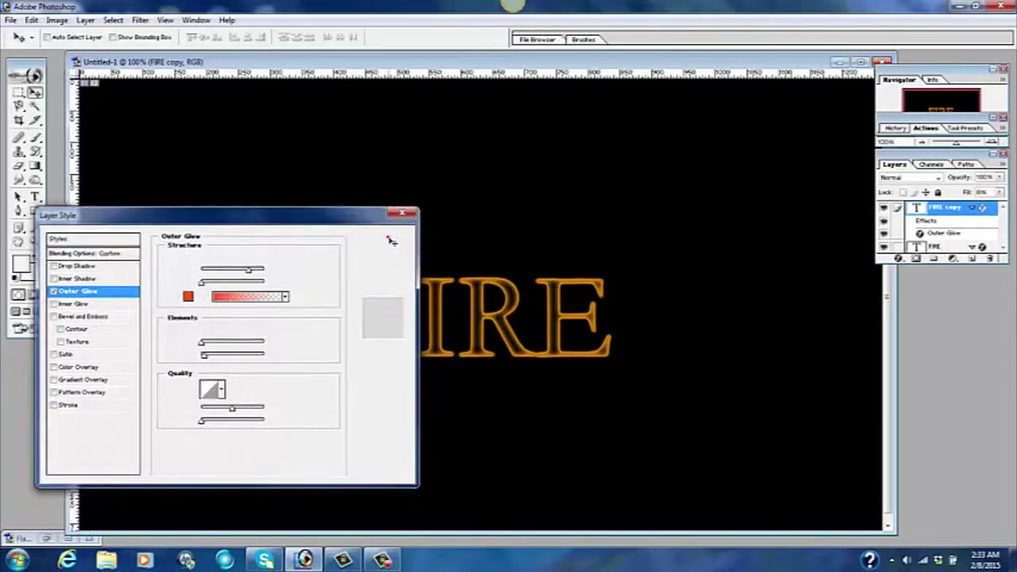
# Enable an Inner Glow on the FIRE copy layer alongside its Outer Glow, leaving Inner Shadow off.
pyautogui.doubleClick(968, 209)
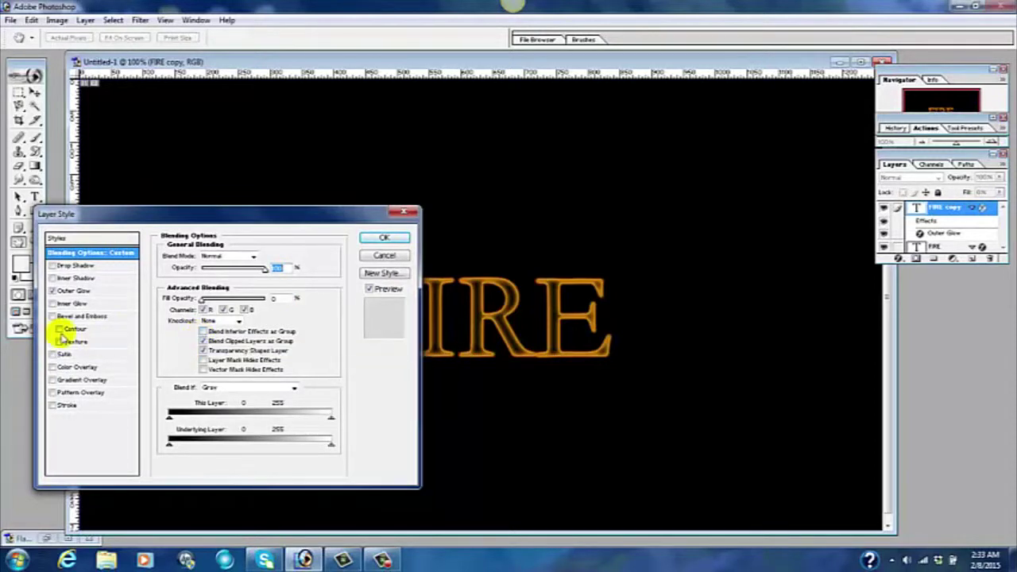
pyautogui.click(53, 279)
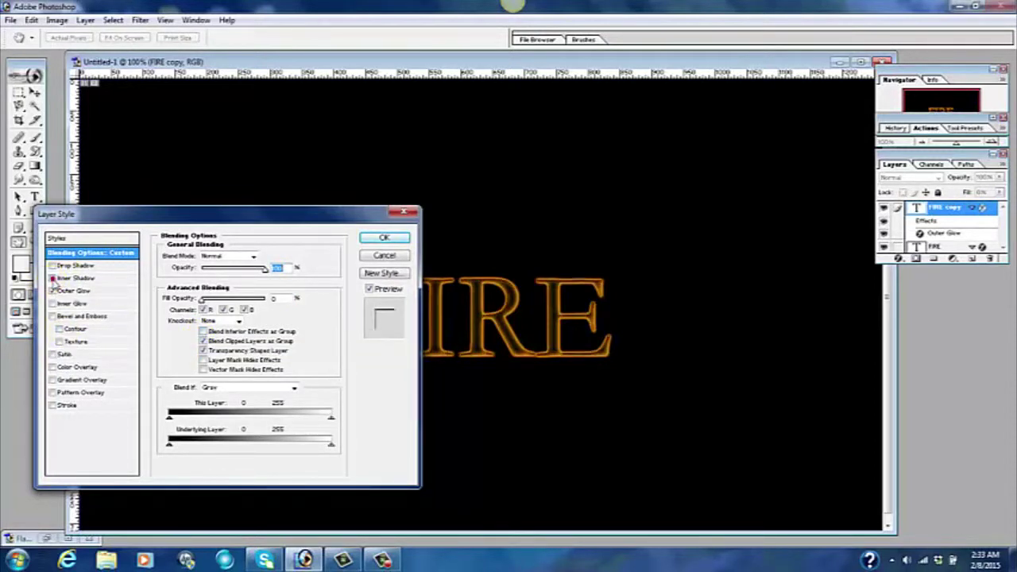
pyautogui.click(53, 278)
pyautogui.click(53, 303)
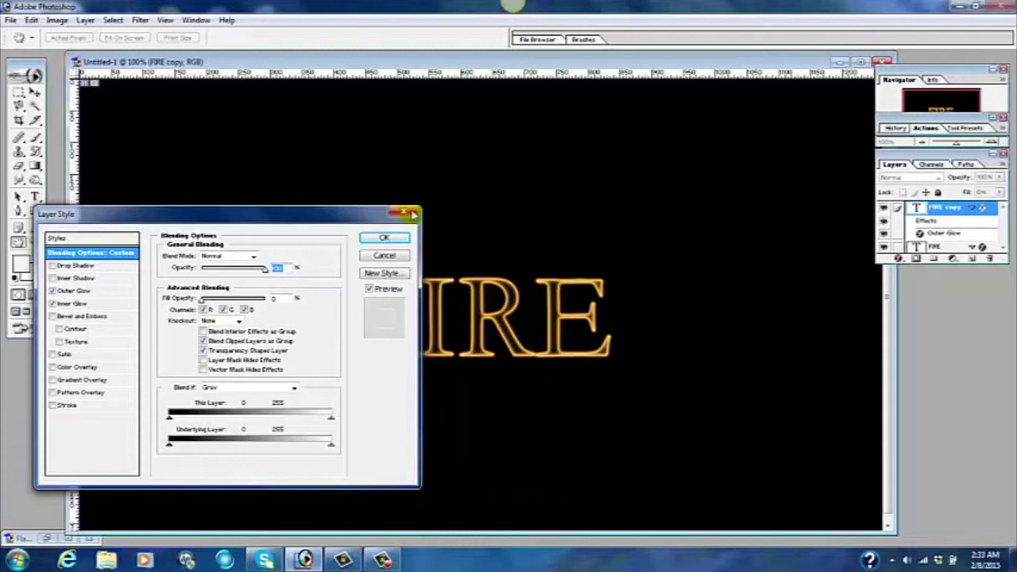
pyautogui.click(384, 237)
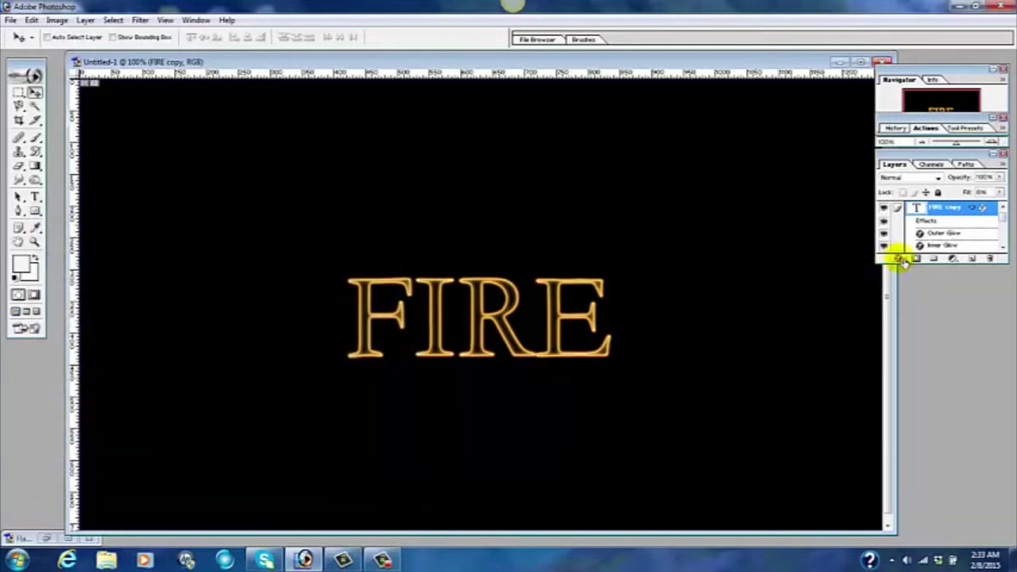
# Set the Inner Glow of the FIRE copy layer to 100% opacity with the color ffc600.
pyautogui.click(900, 261)
pyautogui.click(918, 334)
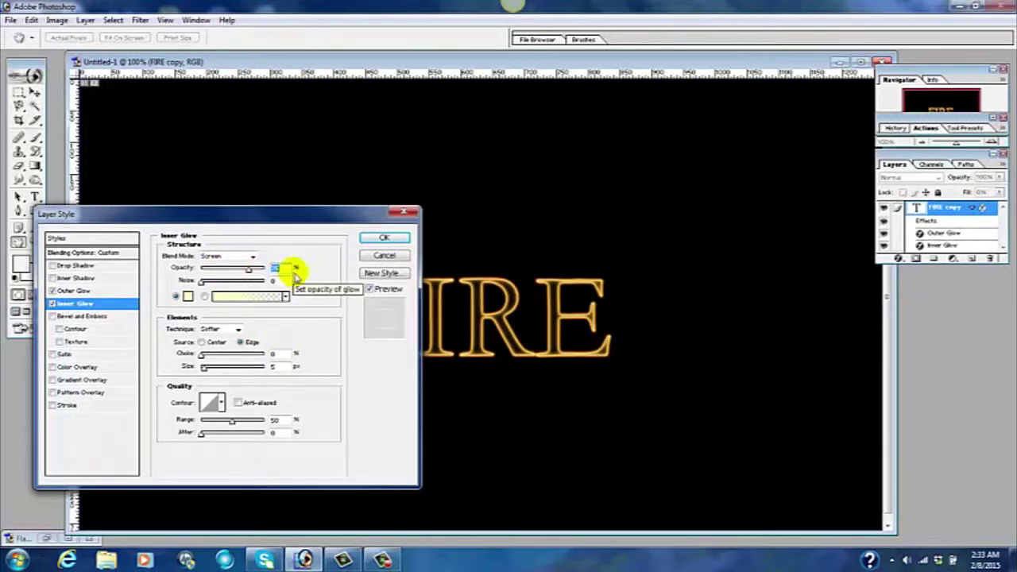
pyautogui.moveTo(253, 271); pyautogui.dragTo(274, 269)
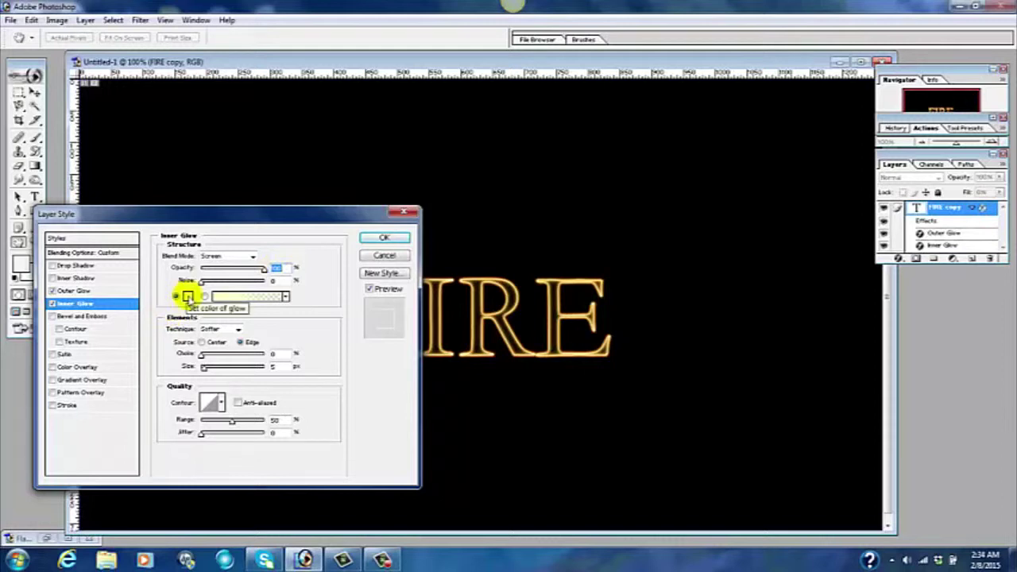
pyautogui.click(187, 296)
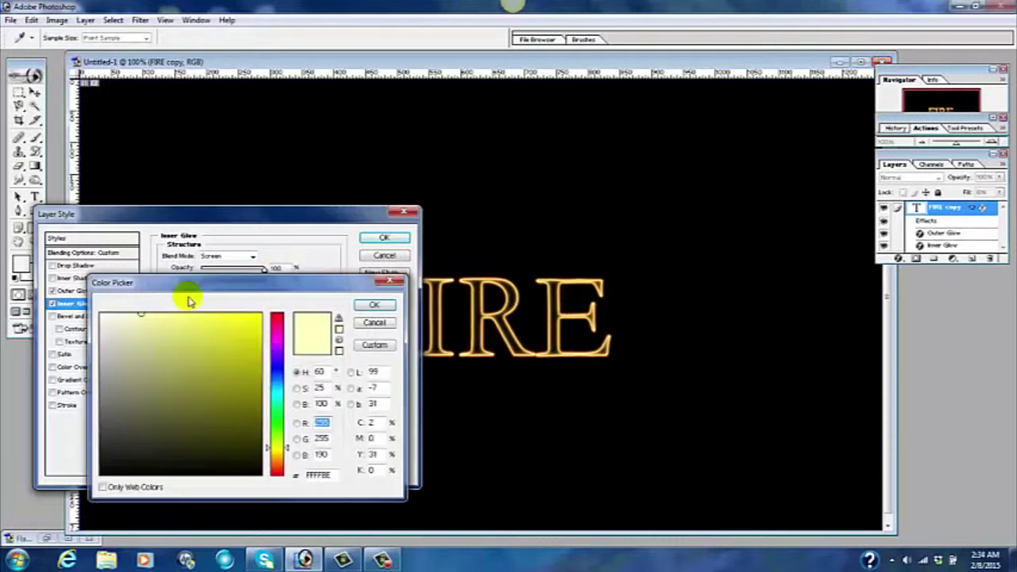
pyautogui.moveTo(326, 474); pyautogui.dragTo(280, 473)
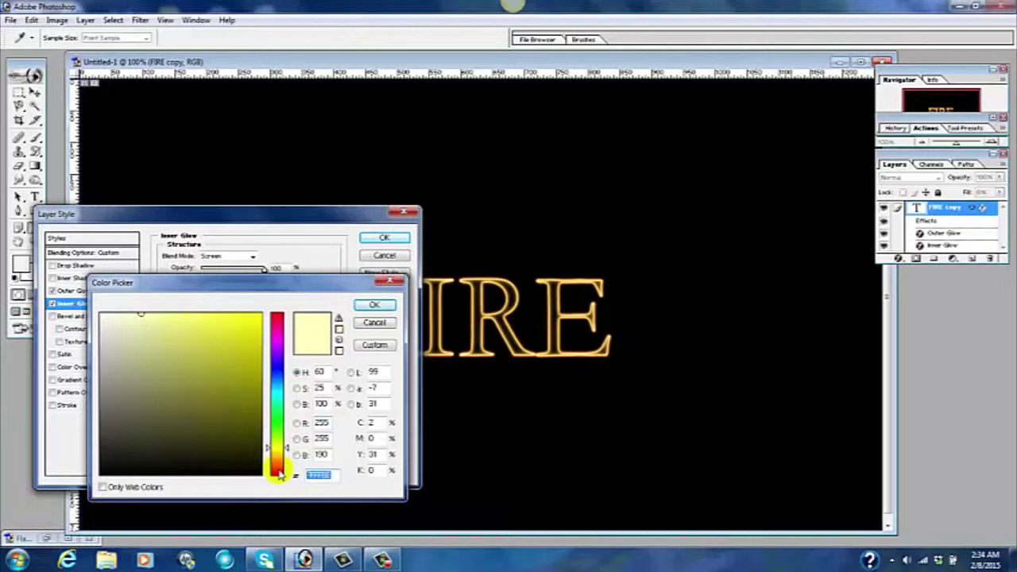
pyautogui.write('ffc')
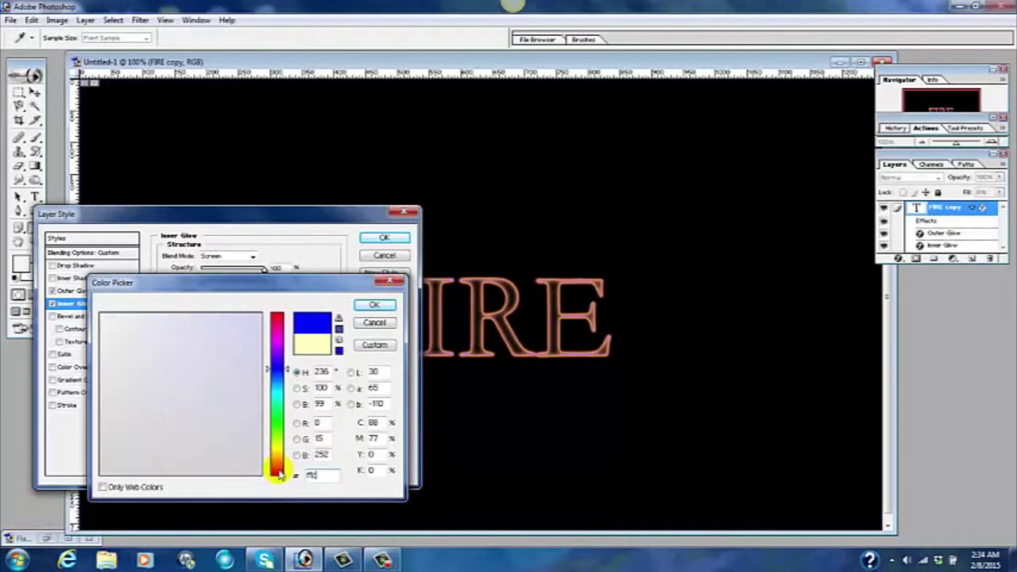
pyautogui.write('600')
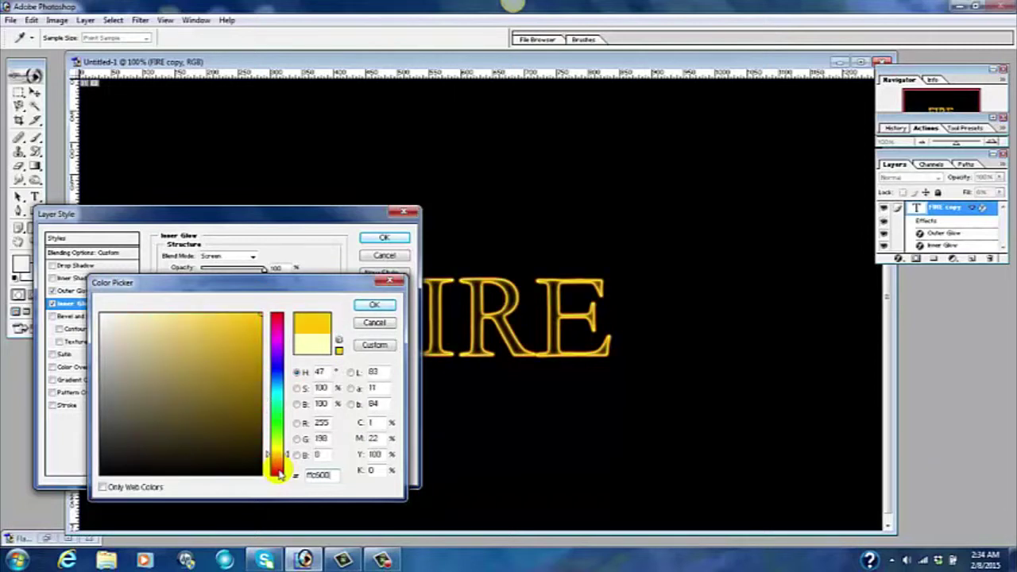
pyautogui.click(382, 307)
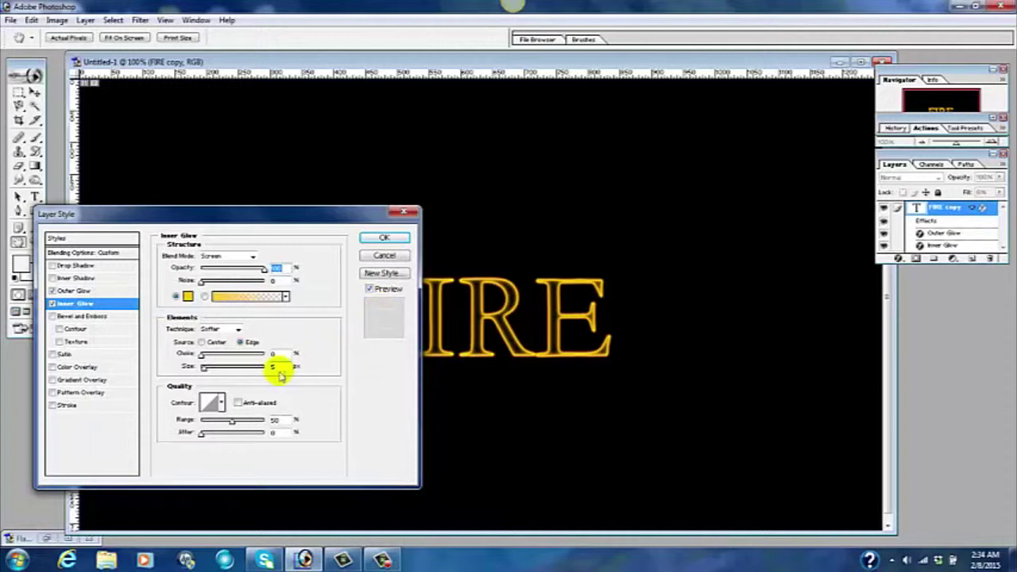
# Set the Inner Glow size of the FIRE copy layer to 10 px and apply the layer style.
pyautogui.doubleClick(274, 366)
pyautogui.write('10')
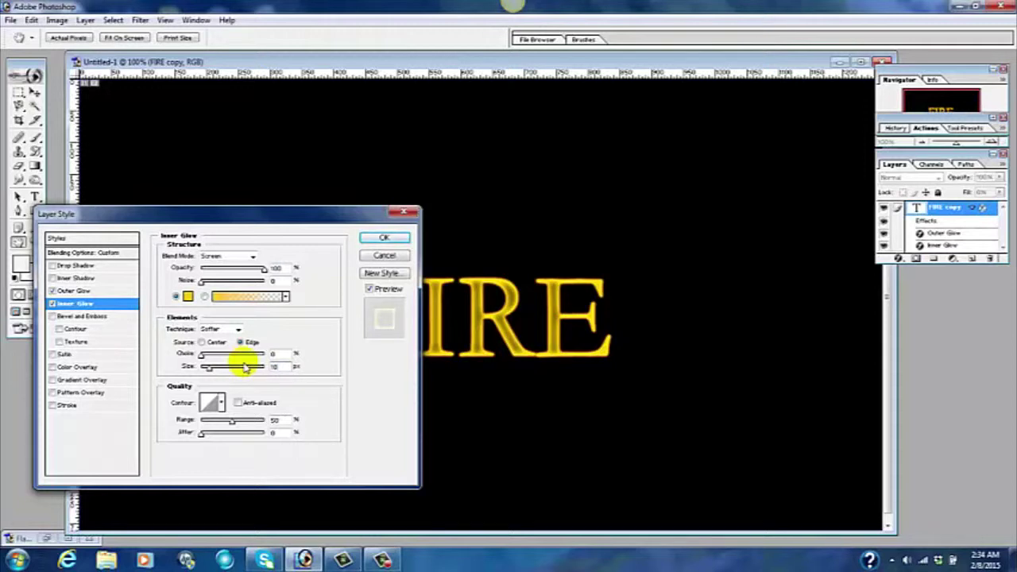
pyautogui.click(384, 238)
pyautogui.press('v')
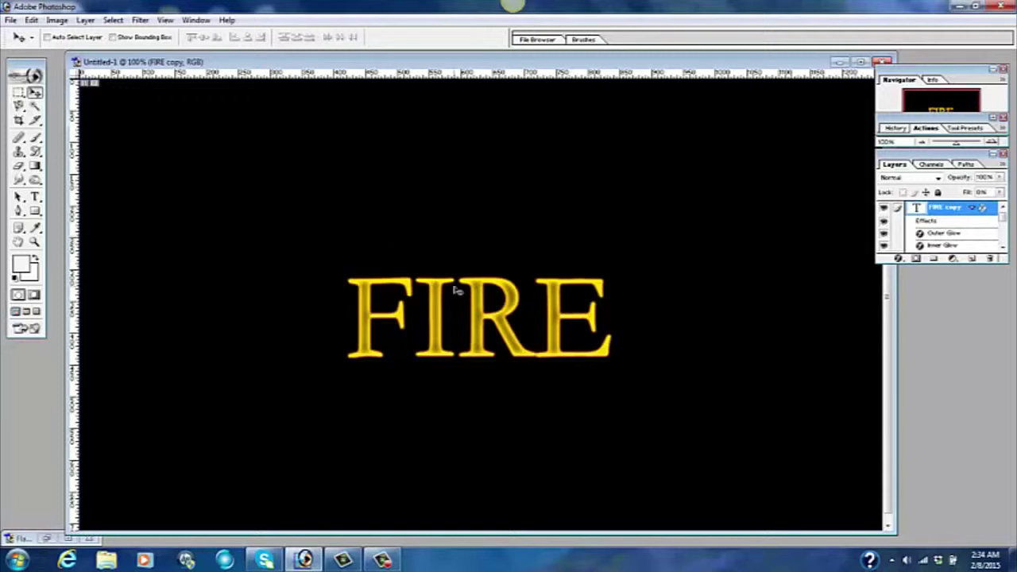
# Rasterize the FIRE copy text layer.
pyautogui.click(959, 216)
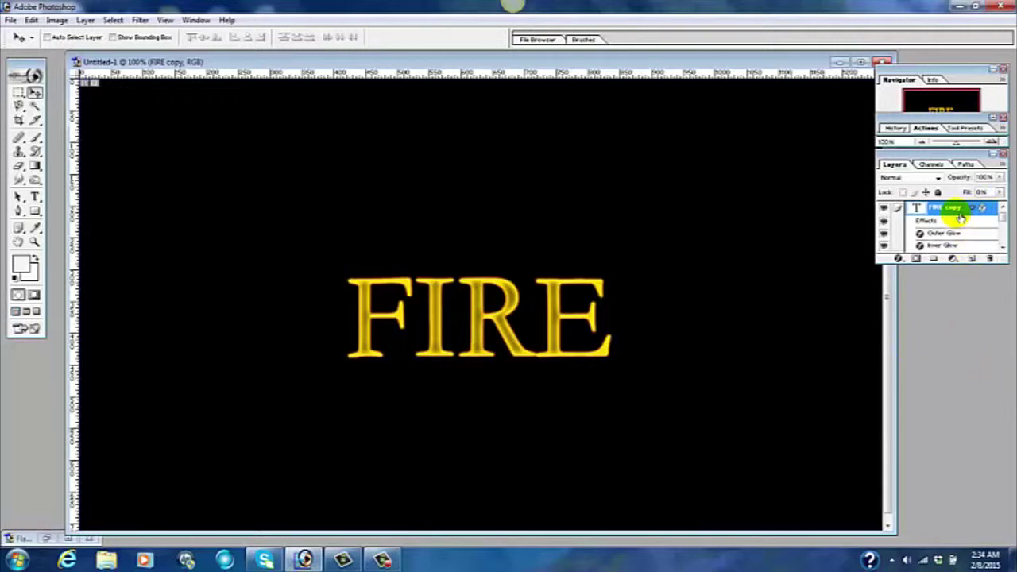
pyautogui.rightClick(960, 216)
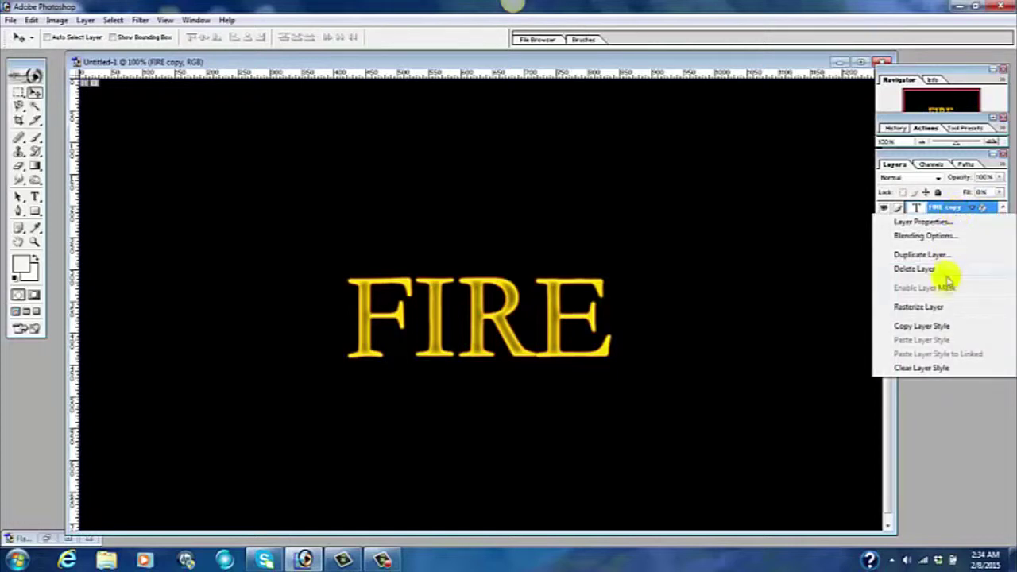
pyautogui.click(939, 311)
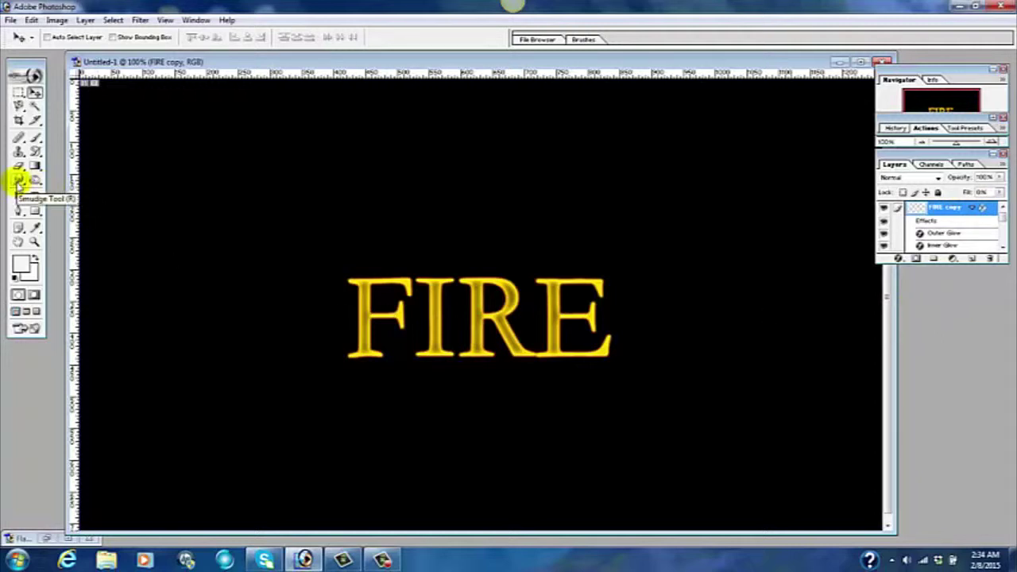
# Choose the Smudge tool and set its brush diameter to 21 px, keeping Normal mode and 75% strength.
pyautogui.click(17, 182)
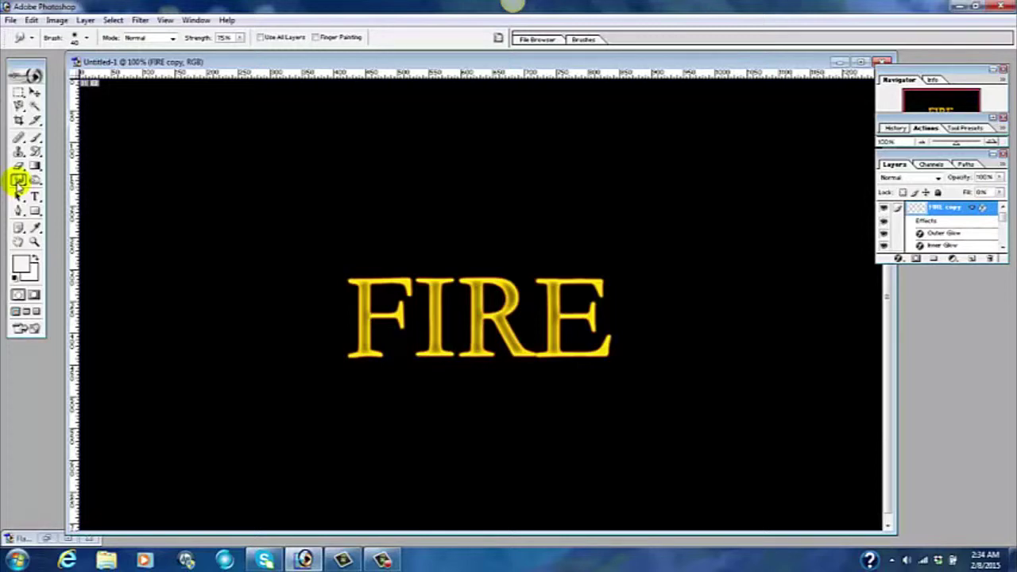
pyautogui.click(86, 38)
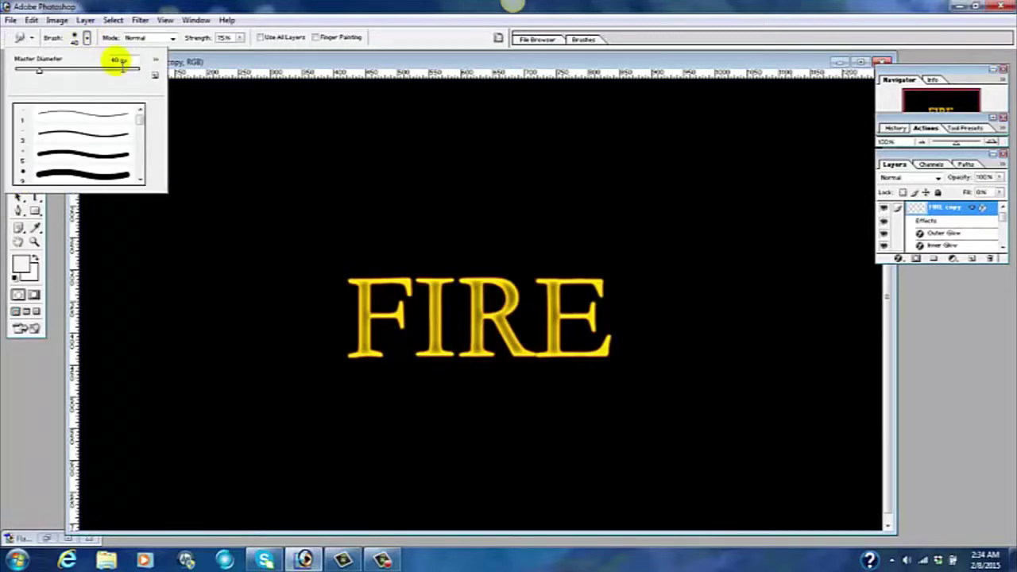
pyautogui.moveTo(43, 73); pyautogui.dragTo(27, 73)
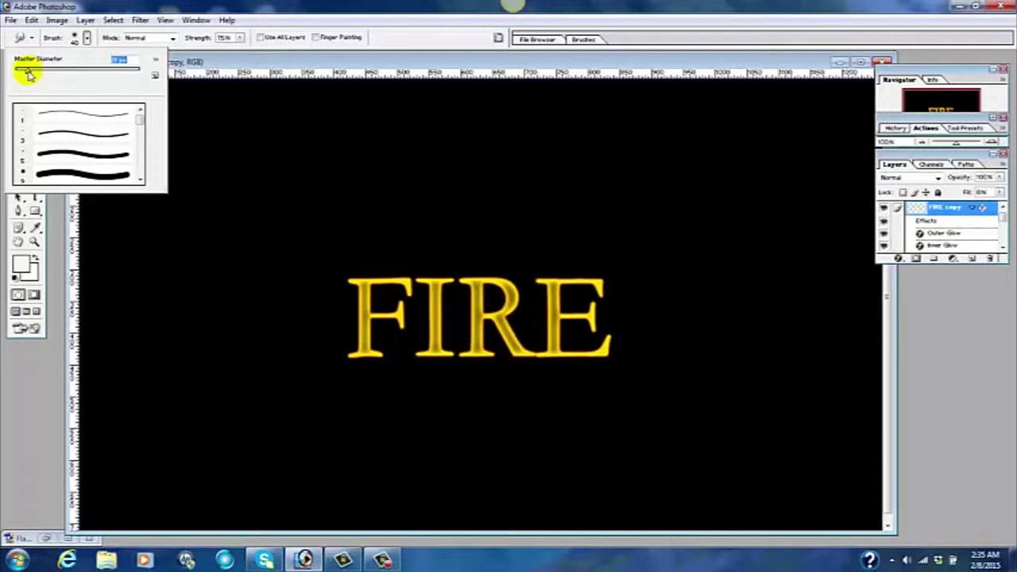
pyautogui.press('Return')
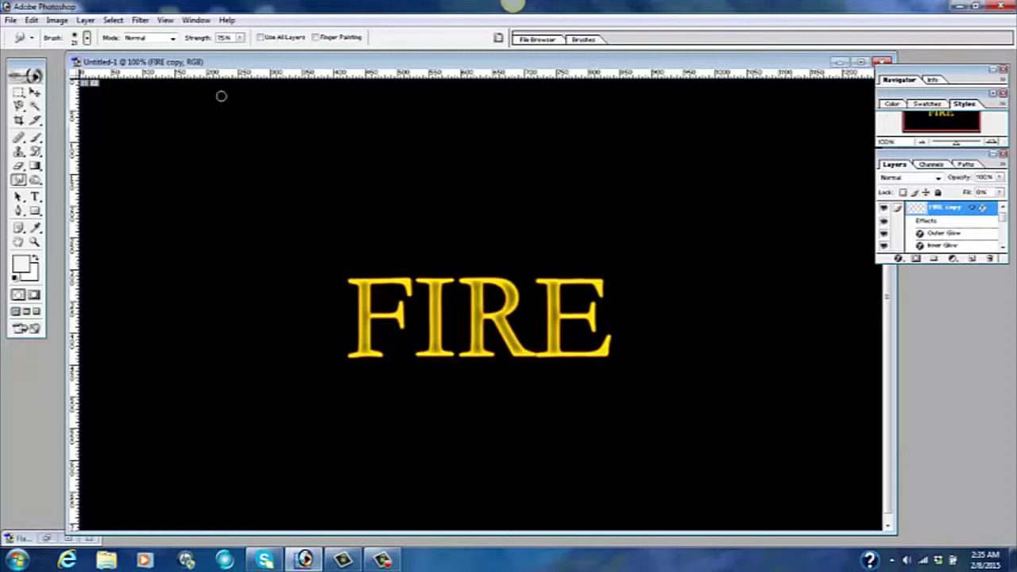
pyautogui.click(172, 40)
pyautogui.click(172, 40)
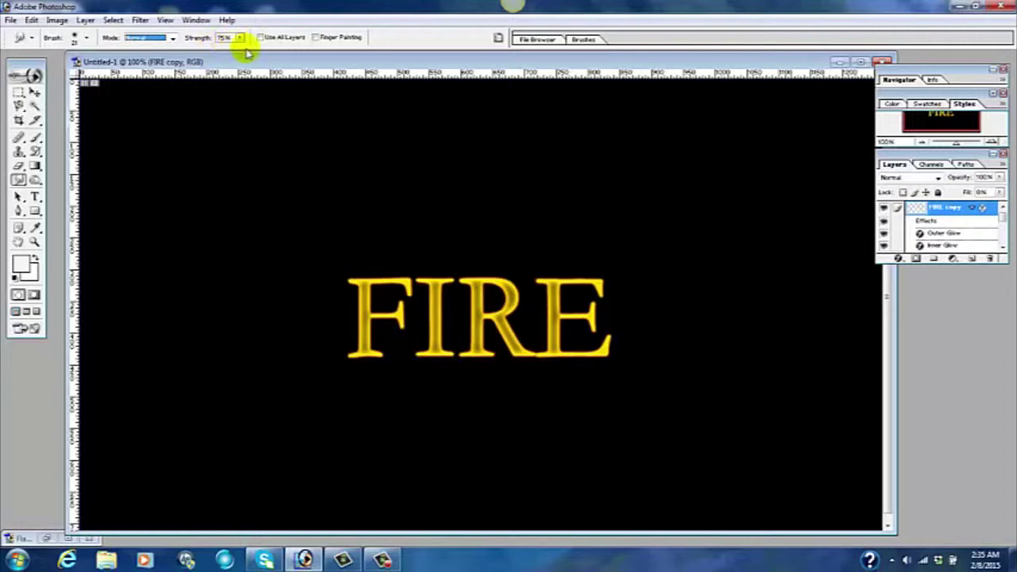
pyautogui.click(224, 38)
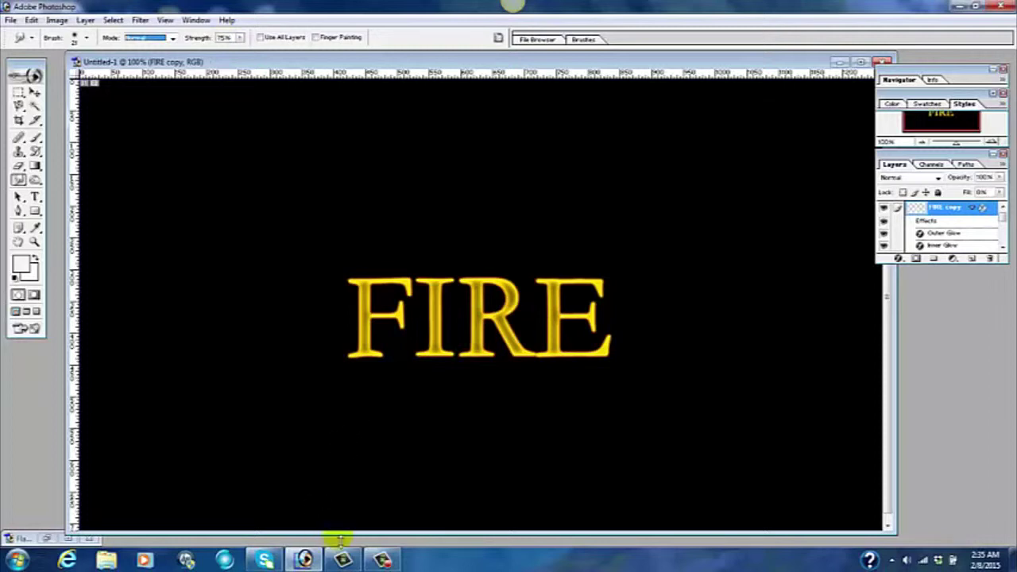
# Smudge flame tongues out of the stem and top bar of the F and up from the top of the I.
pyautogui.moveTo(353, 355)
pyautogui.mouseDown()
pyautogui.moveTo(327, 312)
pyautogui.moveTo(345, 294)
pyautogui.moveTo(362, 357)
pyautogui.moveTo(345, 298)
pyautogui.moveTo(359, 345)
pyautogui.moveTo(348, 318)
pyautogui.moveTo(363, 248)
pyautogui.mouseUp()
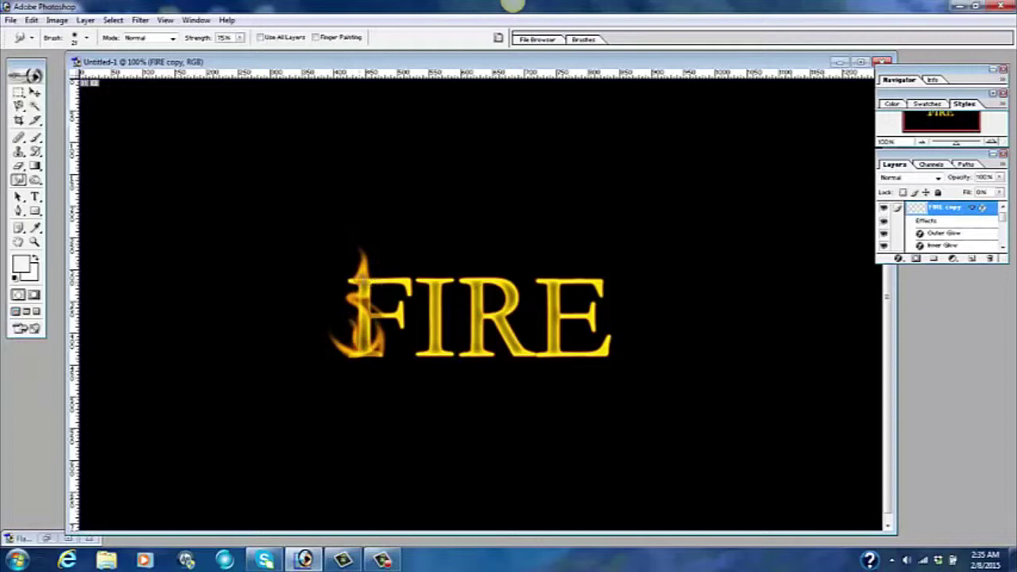
pyautogui.moveTo(363, 278); pyautogui.dragTo(343, 232)
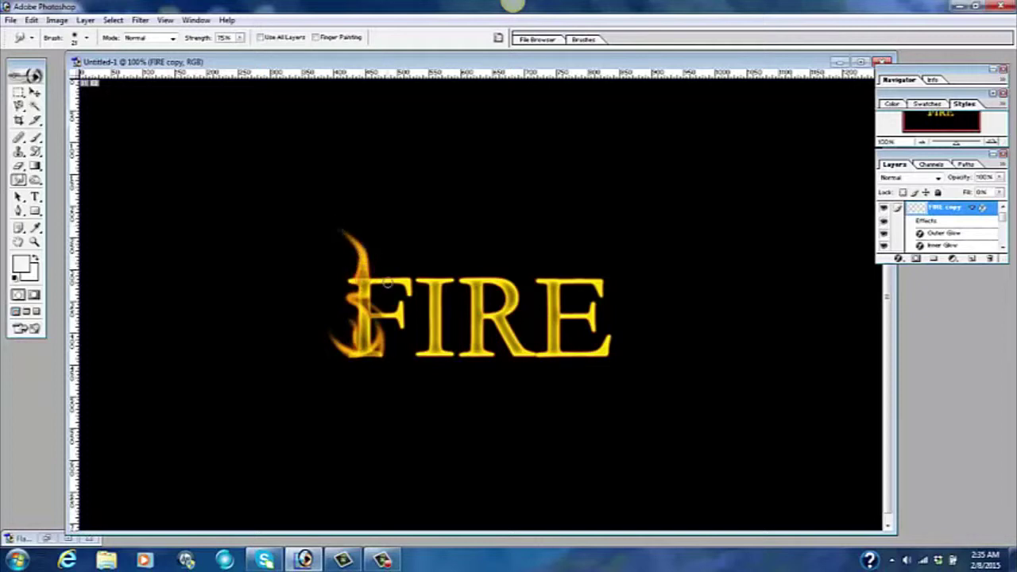
pyautogui.moveTo(373, 279); pyautogui.dragTo(382, 225)
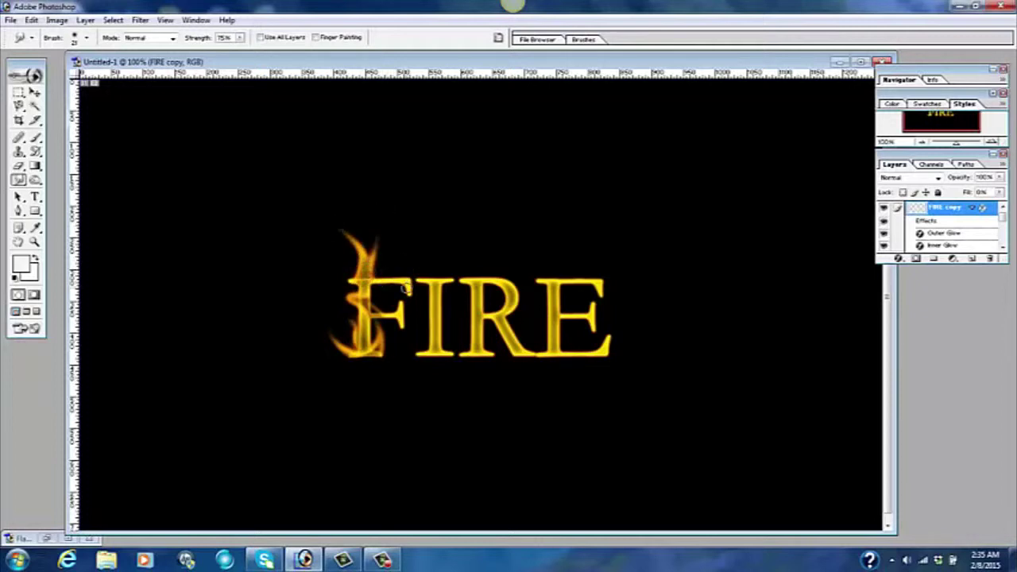
pyautogui.moveTo(403, 280); pyautogui.dragTo(400, 246)
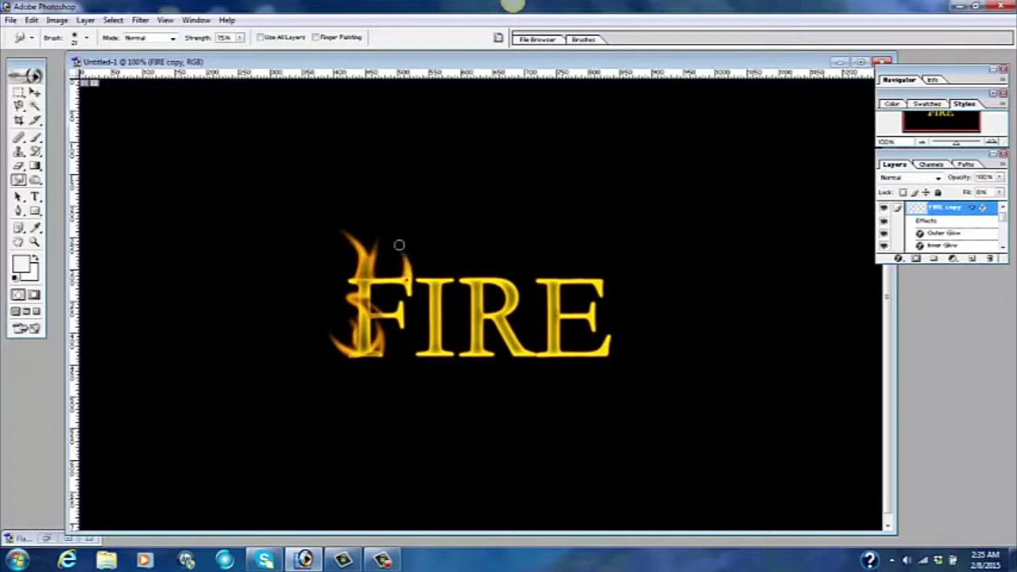
pyautogui.moveTo(436, 280); pyautogui.dragTo(456, 236)
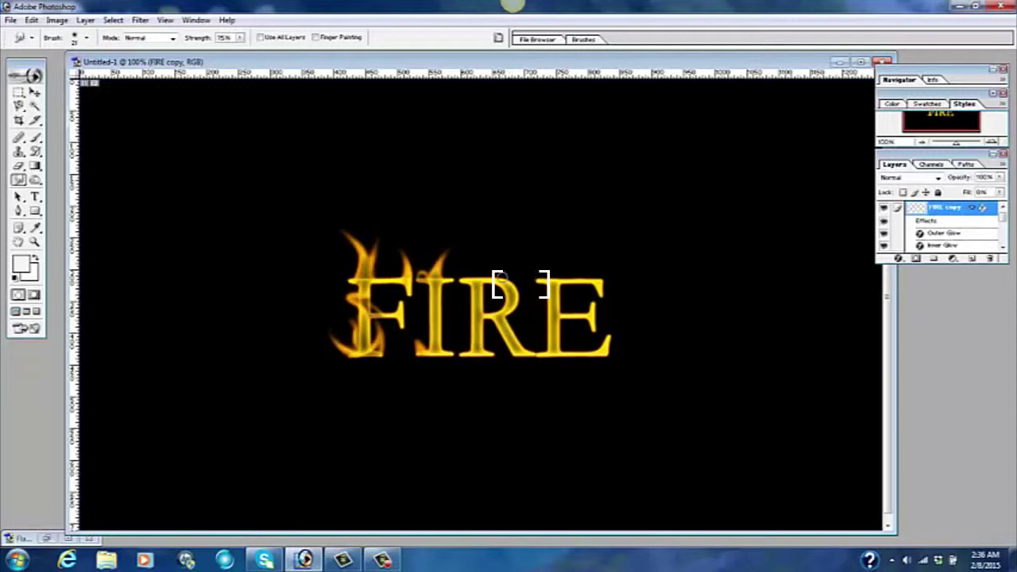
# Reduce the smudge brush to 10 px for small flames on the F's middle bar, and smudge more flames around the I.
pyautogui.press(']')
pyautogui.press(']')
pyautogui.press('[')
pyautogui.press('[')
pyautogui.press('[')
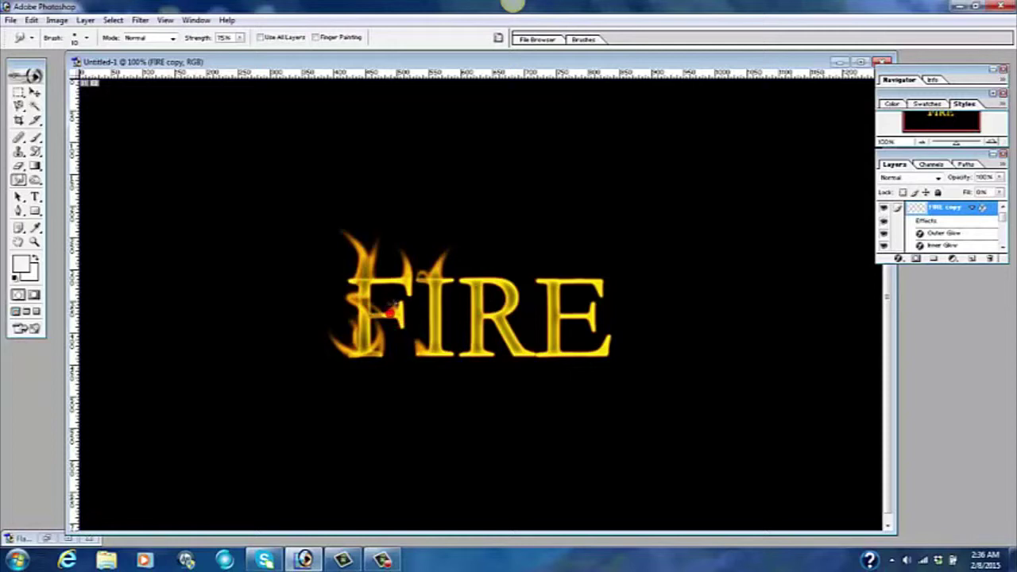
pyautogui.moveTo(407, 310)
pyautogui.mouseDown()
pyautogui.moveTo(398, 339)
pyautogui.moveTo(398, 314)
pyautogui.mouseUp()
pyautogui.moveTo(446, 280); pyautogui.dragTo(460, 270)
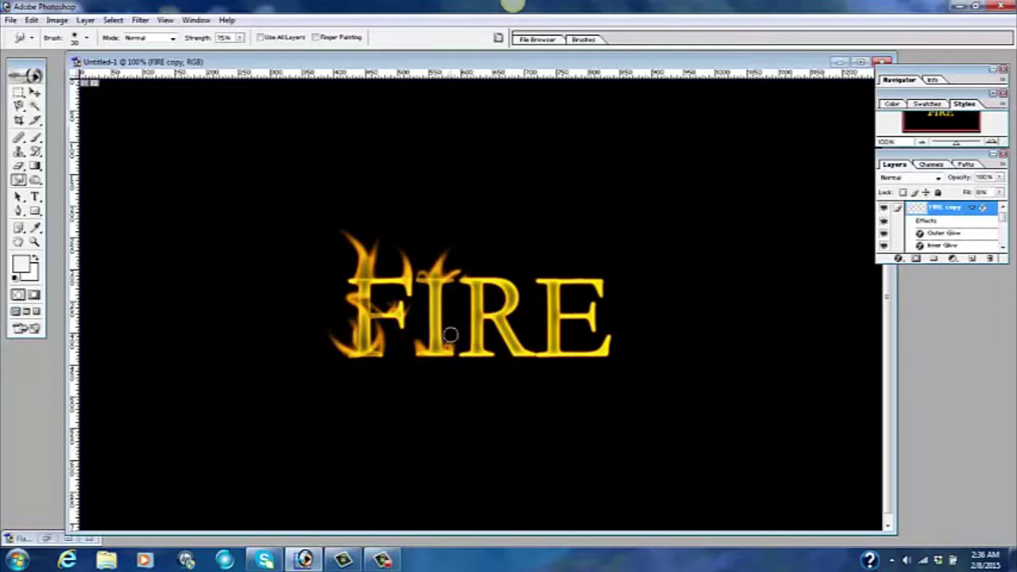
pyautogui.moveTo(441, 332)
pyautogui.mouseDown()
pyautogui.moveTo(406, 298)
pyautogui.moveTo(448, 313)
pyautogui.mouseUp()
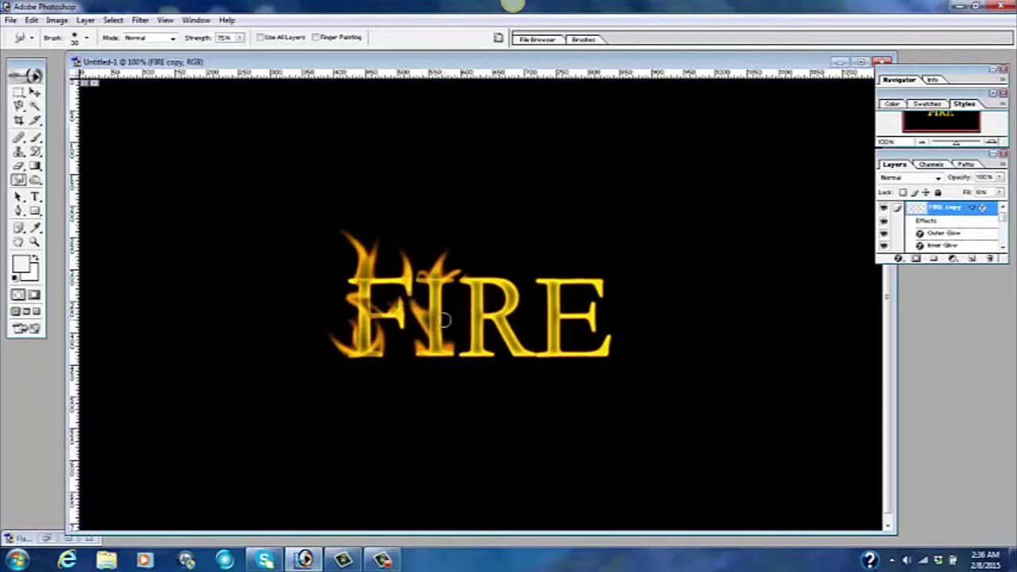
# Smudge flames up from the tops of the R and E, and add small 10 px flames inside the R and on the F's middle bar.
pyautogui.moveTo(475, 277)
pyautogui.mouseDown()
pyautogui.moveTo(459, 250)
pyautogui.moveTo(483, 277)
pyautogui.moveTo(489, 244)
pyautogui.moveTo(510, 283)
pyautogui.moveTo(520, 251)
pyautogui.moveTo(509, 265)
pyautogui.moveTo(516, 307)
pyautogui.moveTo(564, 301)
pyautogui.moveTo(538, 260)
pyautogui.moveTo(562, 285)
pyautogui.moveTo(581, 251)
pyautogui.moveTo(591, 282)
pyautogui.mouseUp()
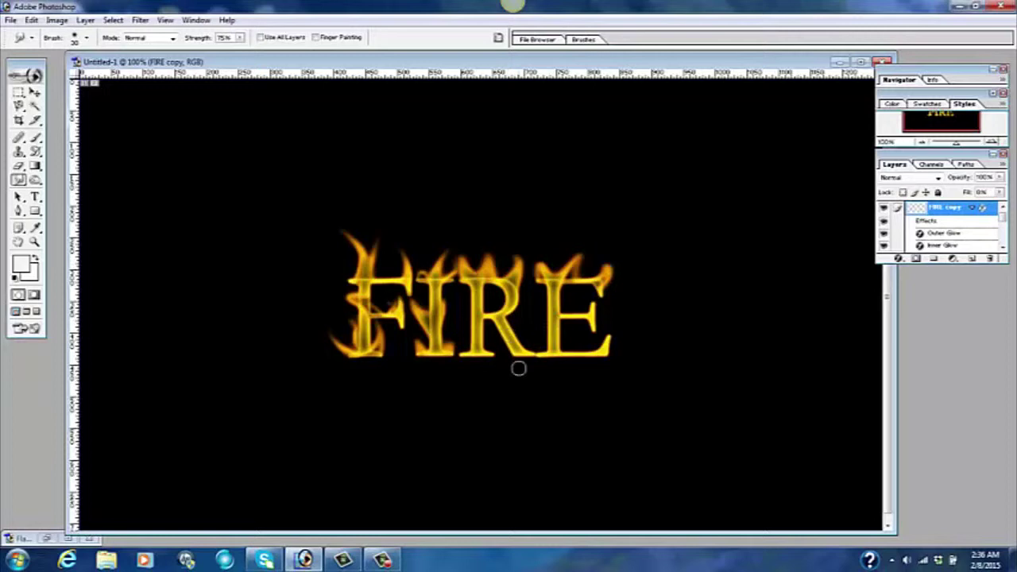
pyautogui.press('[')
pyautogui.moveTo(486, 308); pyautogui.dragTo(488, 304)
pyautogui.moveTo(387, 311); pyautogui.dragTo(382, 310)
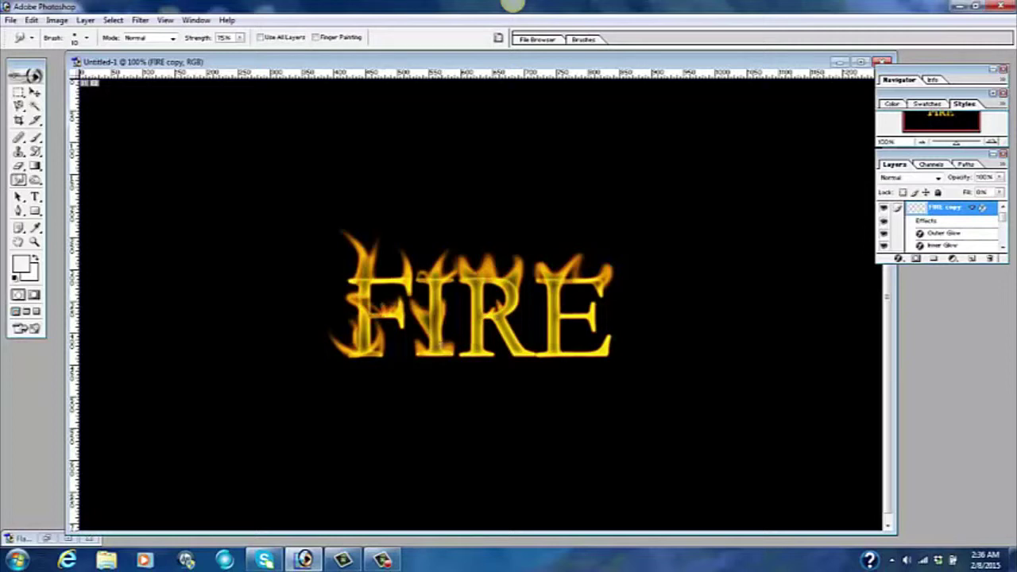
# Smudge flames around the R and along the stem, middle bar and base of the E, using a 20 px brush on the bars.
pyautogui.moveTo(485, 308)
pyautogui.mouseDown()
pyautogui.moveTo(491, 292)
pyautogui.moveTo(483, 347)
pyautogui.moveTo(530, 348)
pyautogui.moveTo(516, 324)
pyautogui.moveTo(525, 297)
pyautogui.moveTo(548, 342)
pyautogui.moveTo(535, 306)
pyautogui.moveTo(546, 302)
pyautogui.moveTo(528, 298)
pyautogui.mouseUp()
pyautogui.press(']')
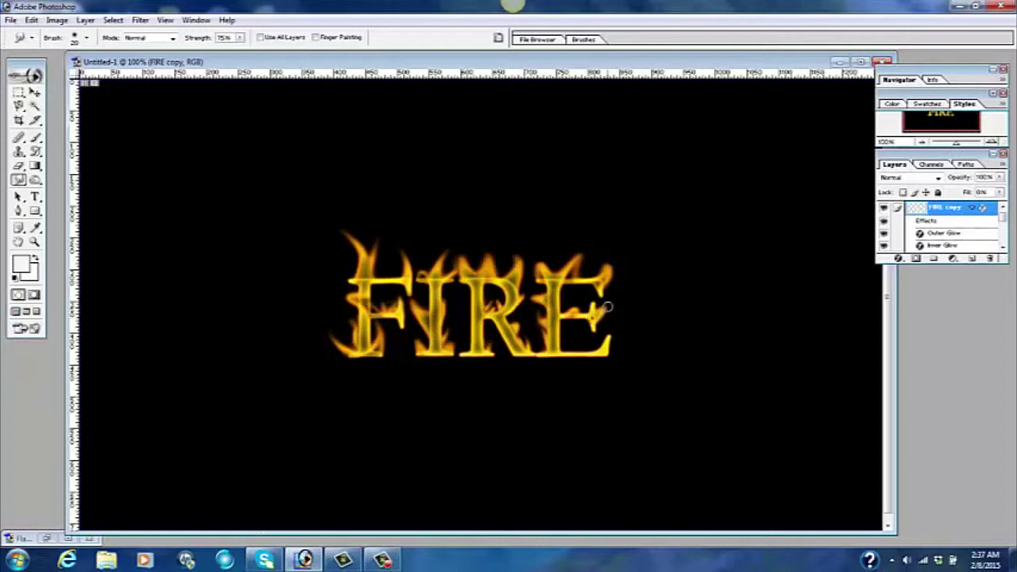
pyautogui.moveTo(570, 310); pyautogui.dragTo(575, 304)
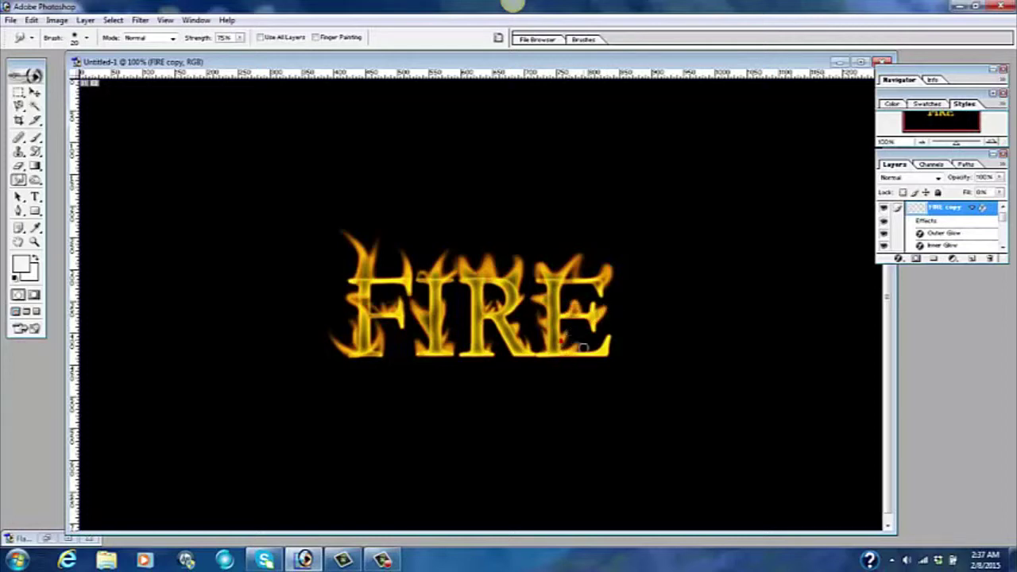
pyautogui.moveTo(609, 350); pyautogui.dragTo(588, 350)
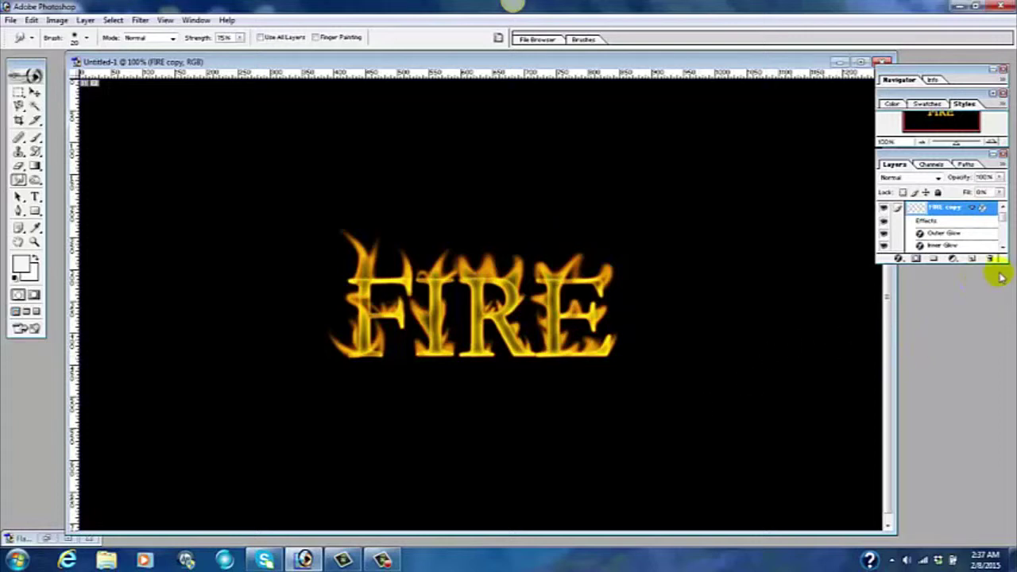
# Load the FIRE copy layer's pixels as a selection, invert it, and clear the faint smudging outside the flames.
pyautogui.moveTo(1004, 261); pyautogui.dragTo(1007, 373)
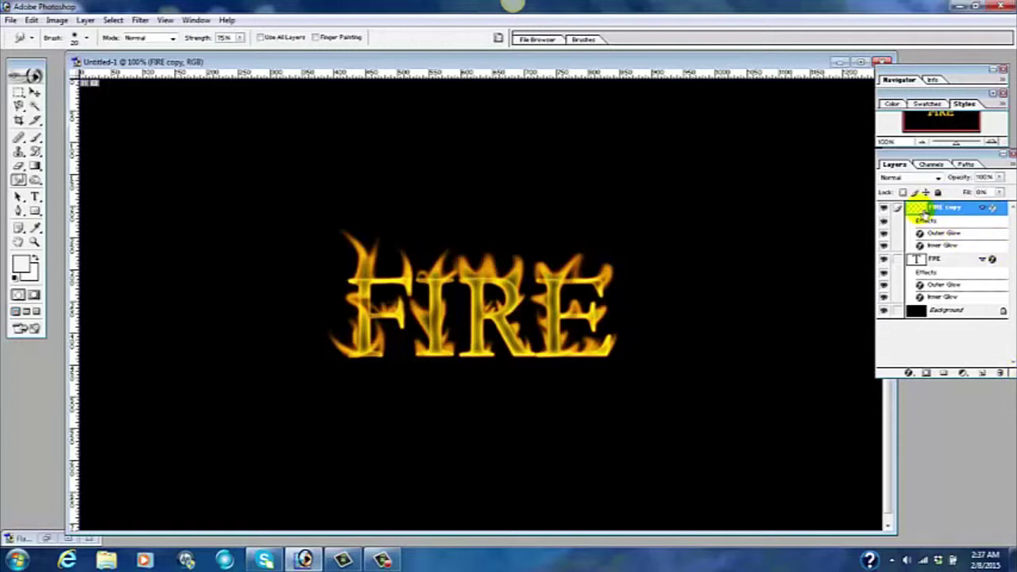
pyautogui.keyDown('ctrl'); pyautogui.click(924, 213); pyautogui.keyUp('ctrl')
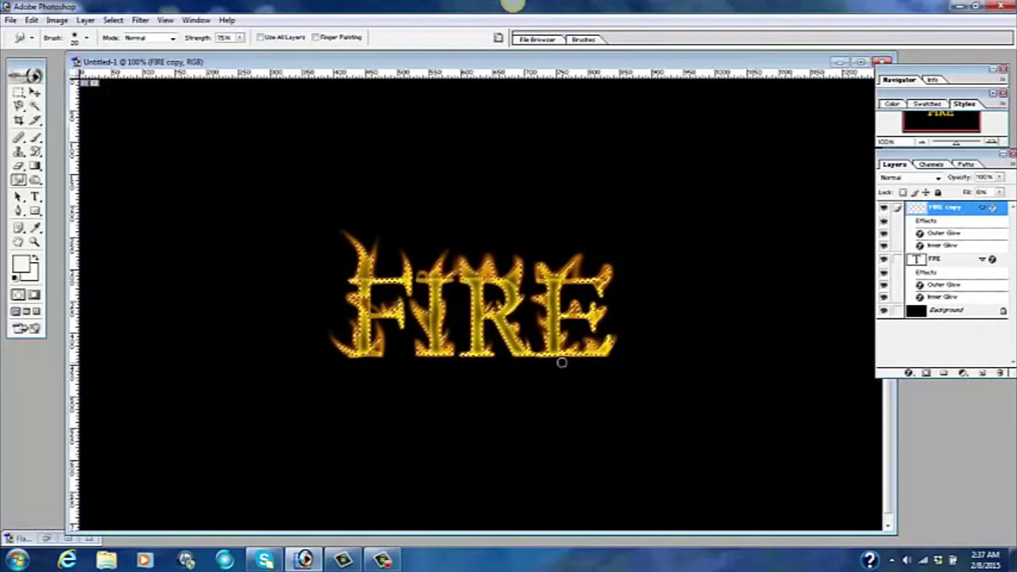
pyautogui.click(113, 20)
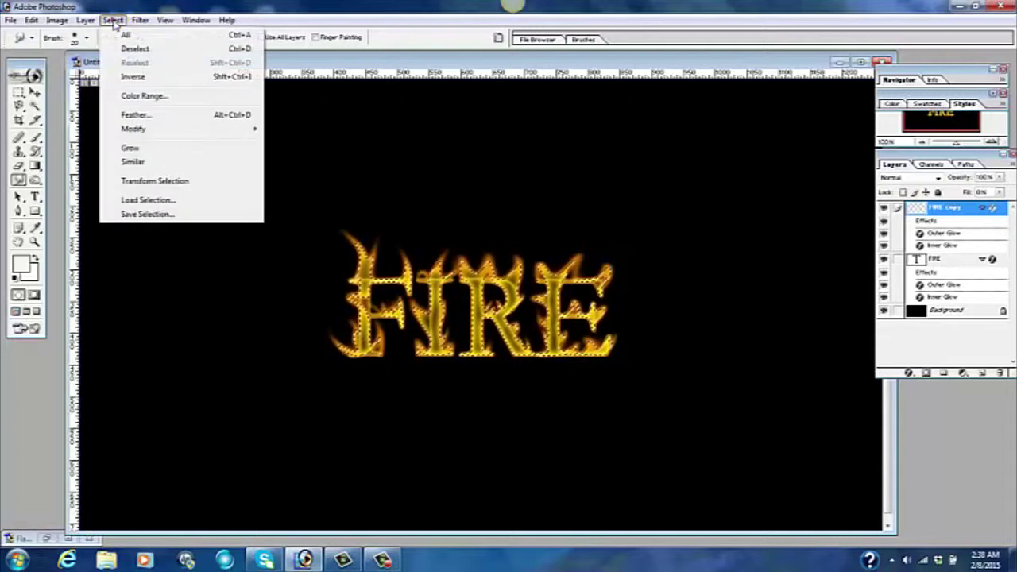
pyautogui.click(133, 76)
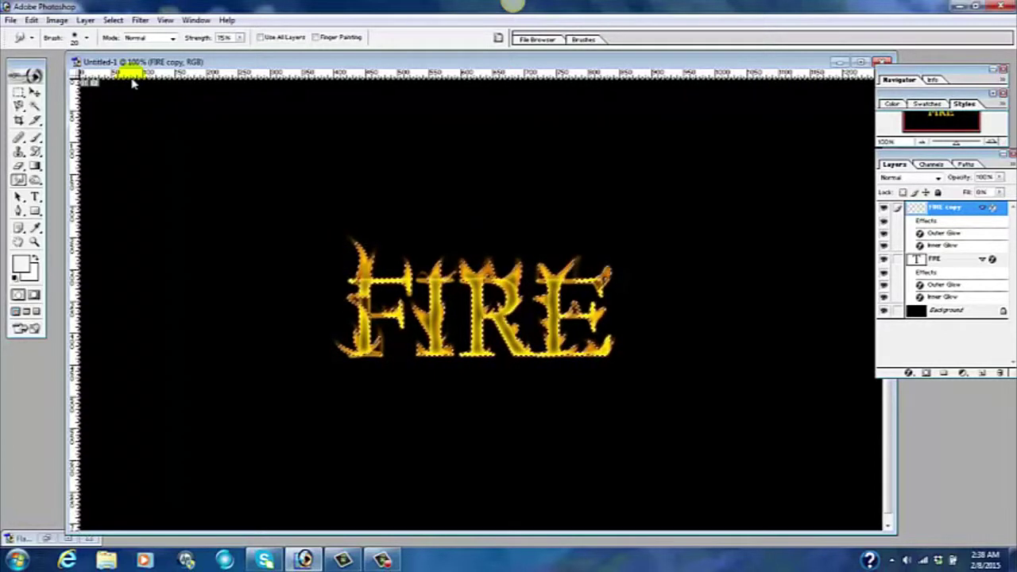
# Reselect the FIRE copy layer's pixels and fill the selection with white at 100% opacity on a new layer above it.
pyautogui.click(917, 208)
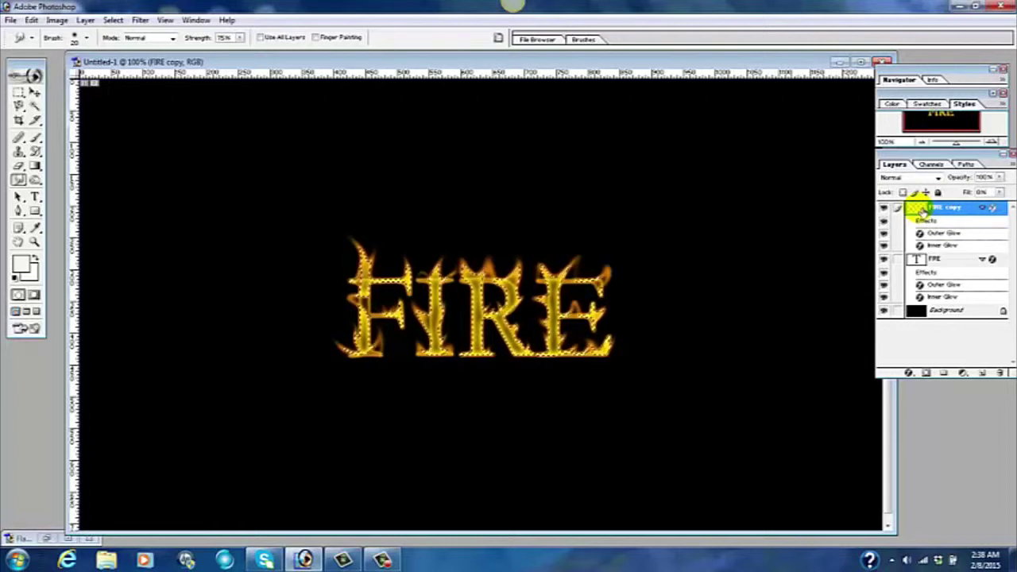
pyautogui.click(984, 374)
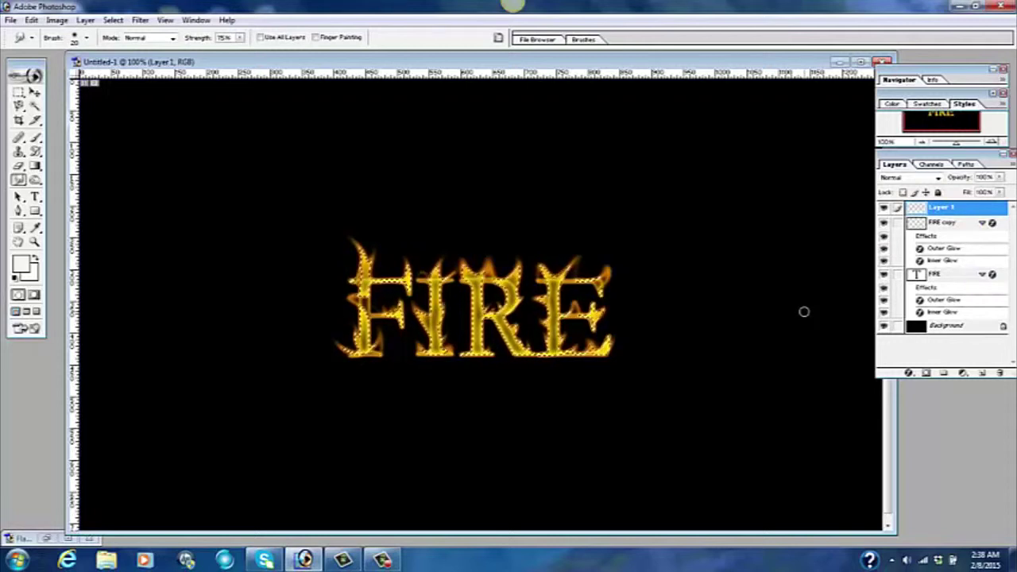
pyautogui.press('i')
pyautogui.hotkey('shift', 'BackSpace')
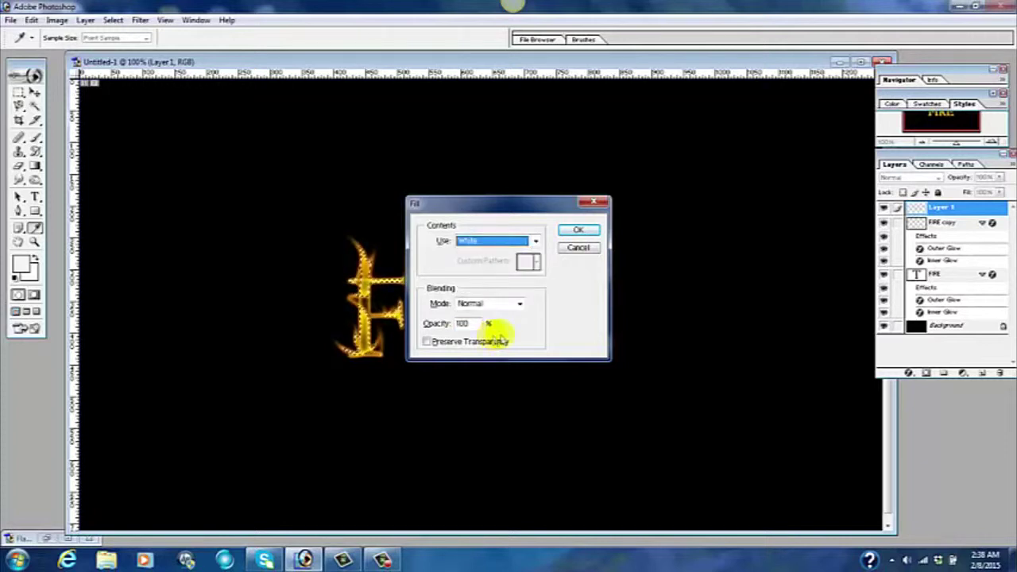
pyautogui.click(577, 230)
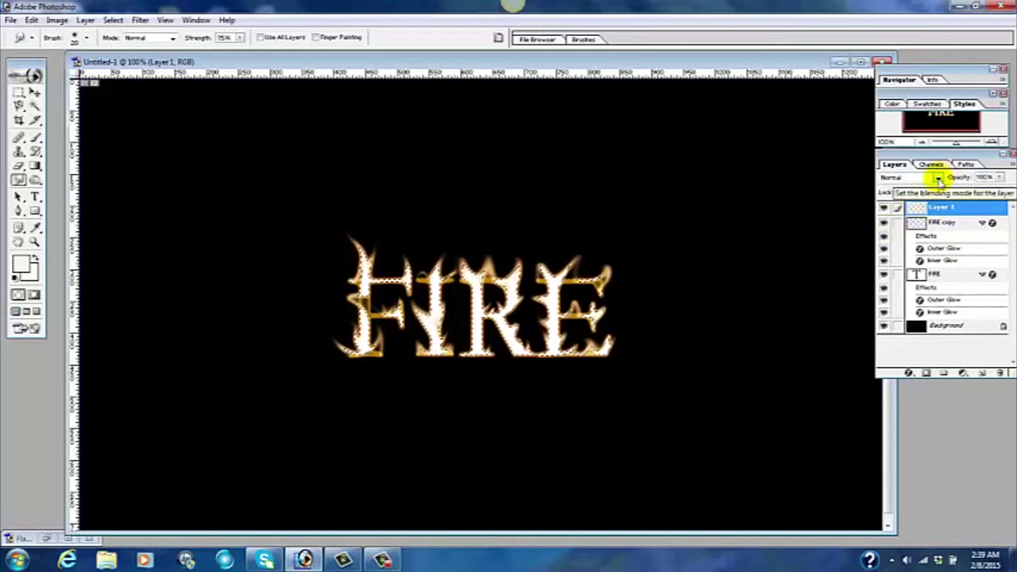
# Set the white-filled layer's blending mode to Overlay and deselect.
pyautogui.click(938, 178)
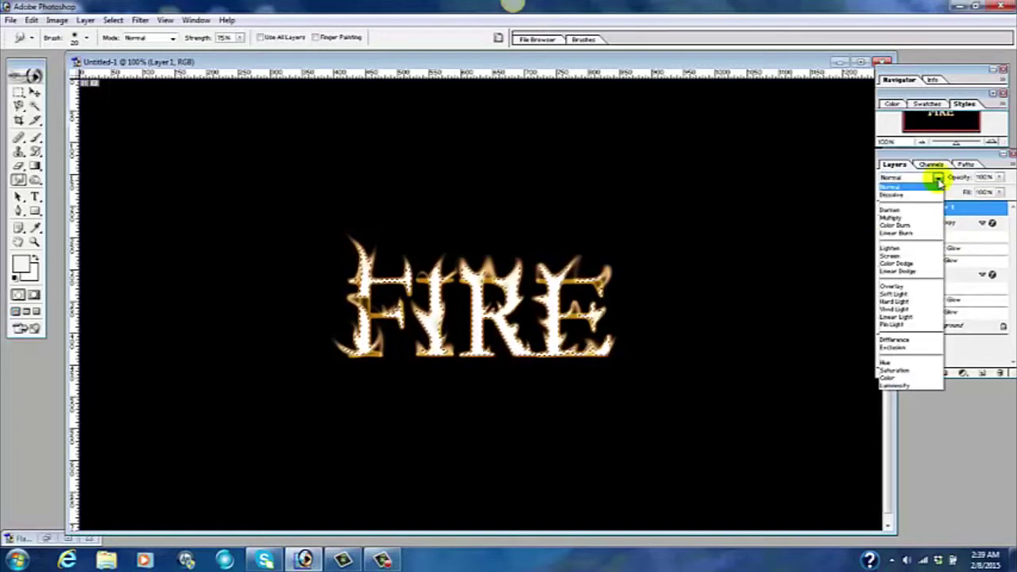
pyautogui.click(896, 288)
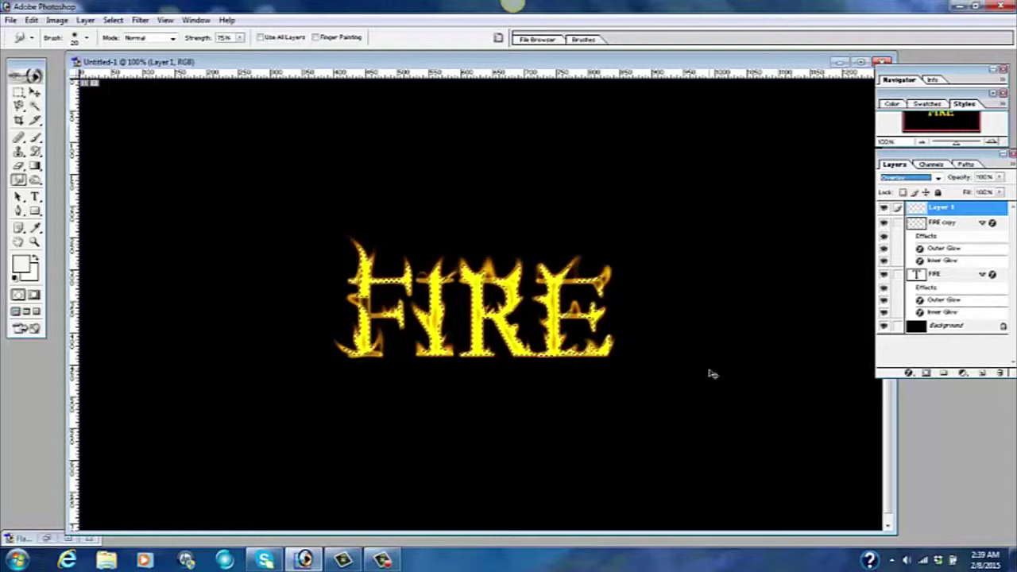
pyautogui.hotkey('ctrl', 'd')
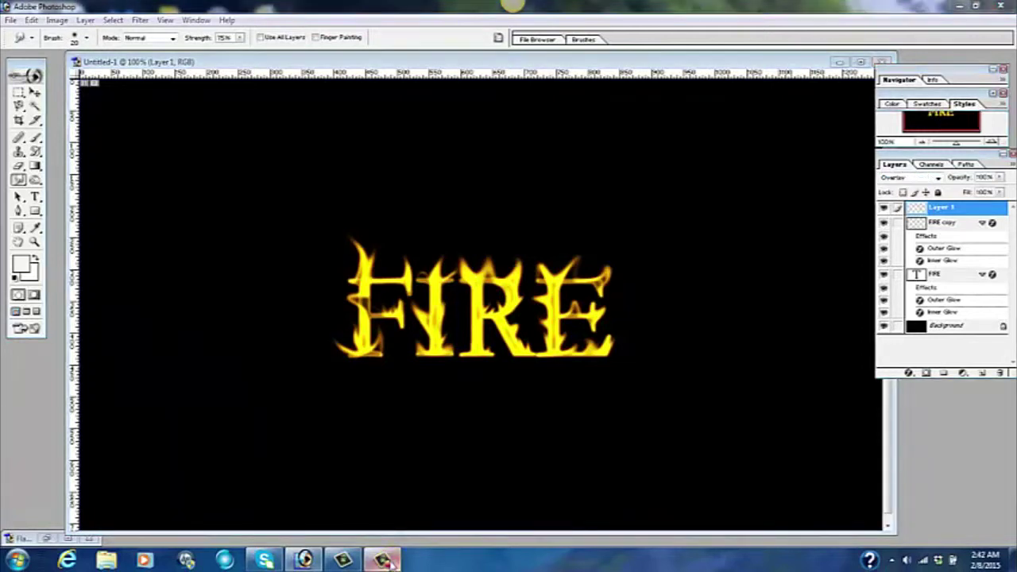
# Minimize the FIRE document and open Flame-Text.jpg maximized to examine the flames around the HELL lettering.
pyautogui.click(383, 560)
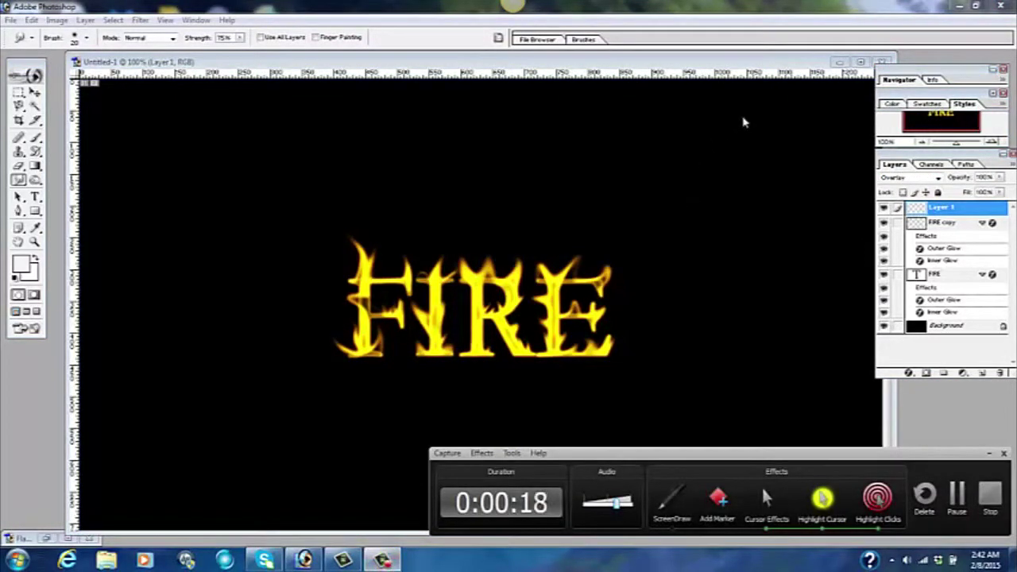
pyautogui.click(838, 63)
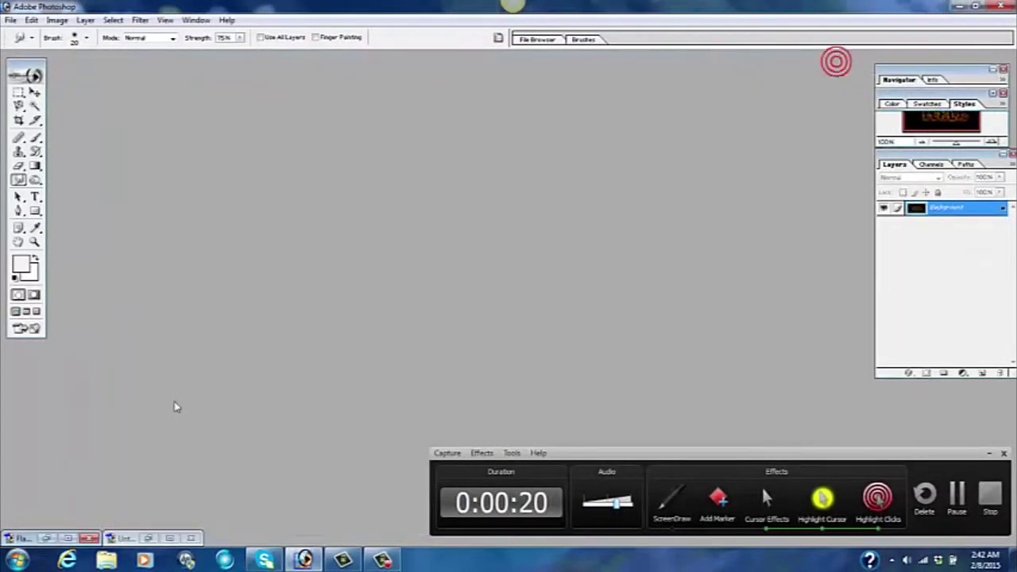
pyautogui.click(68, 538)
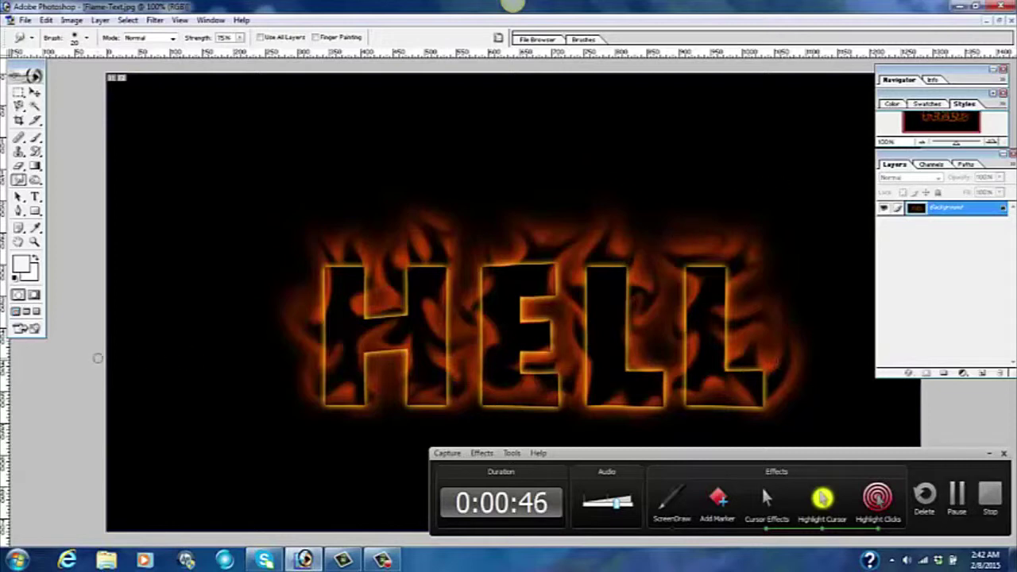
pyautogui.moveTo(399, 338)
pyautogui.mouseDown()
pyautogui.moveTo(633, 375)
pyautogui.moveTo(567, 321)
pyautogui.mouseUp()
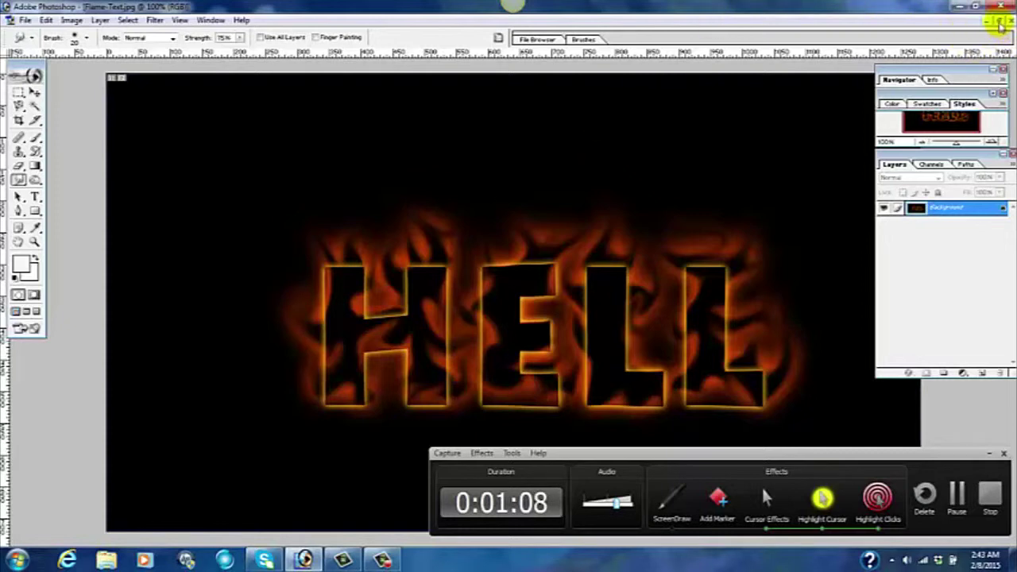
# Put Flame-Text.jpg away and bring the Untitled-1 FIRE document back in a maximized window.
pyautogui.click(998, 21)
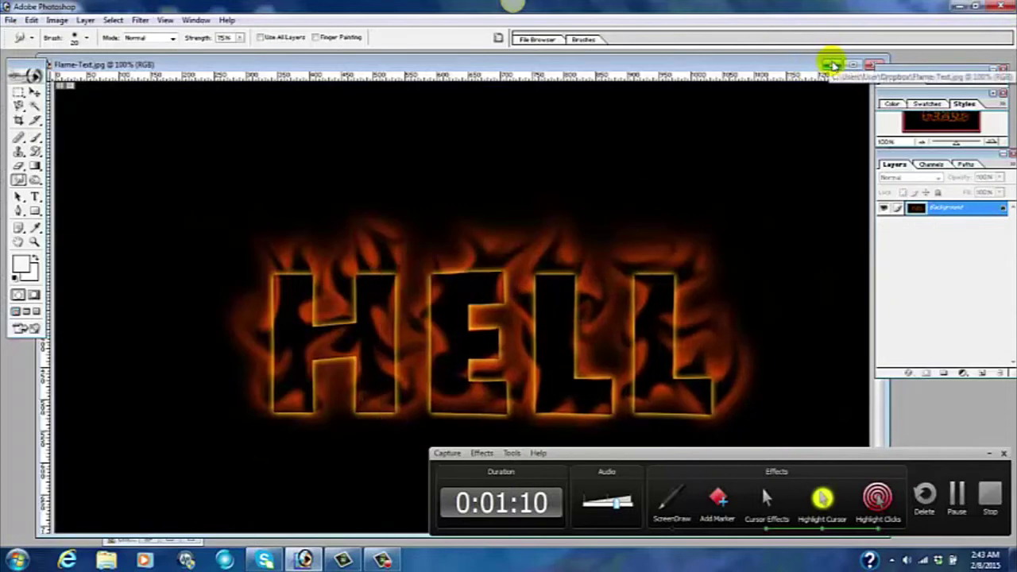
pyautogui.click(832, 64)
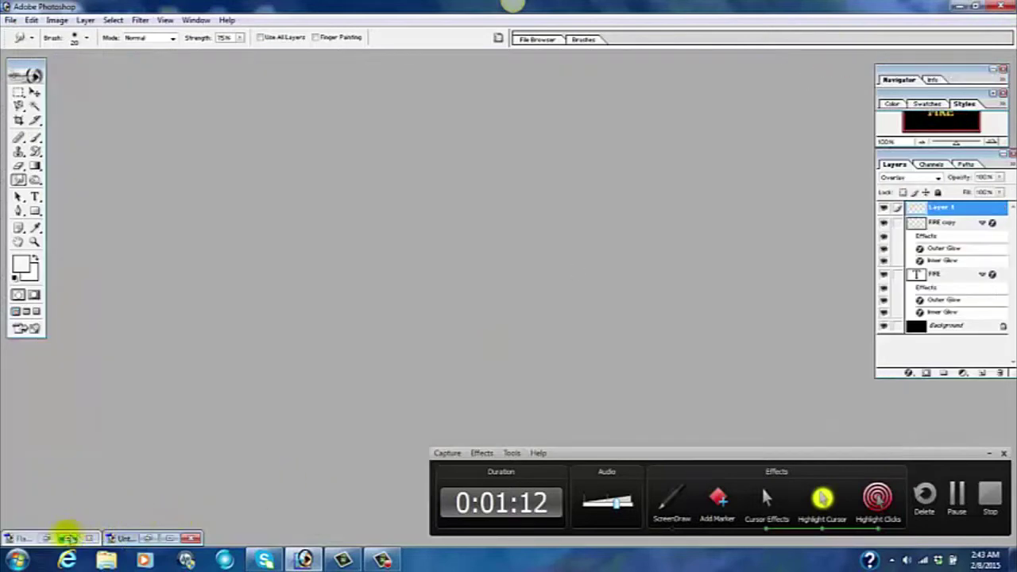
pyautogui.click(67, 538)
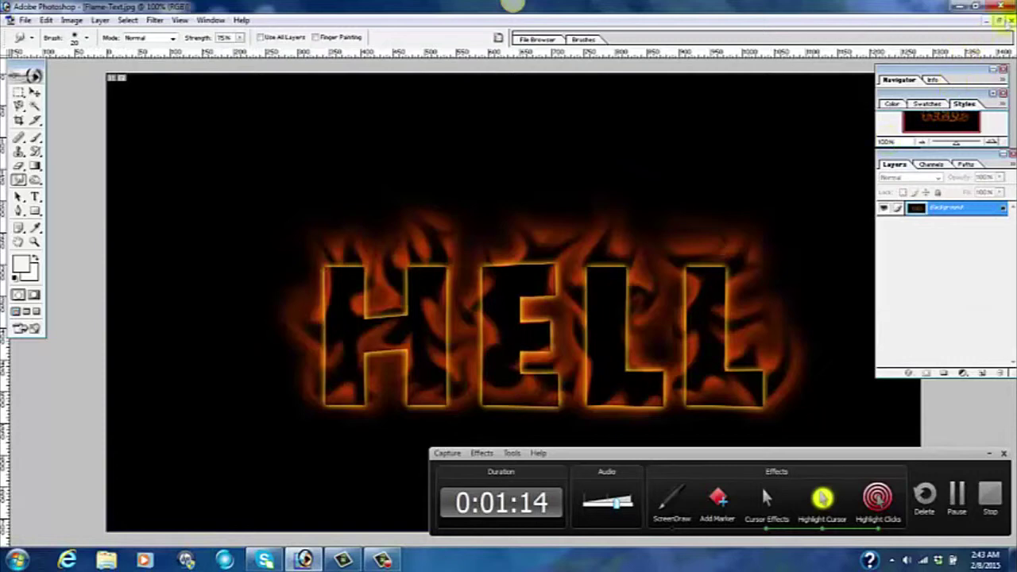
pyautogui.click(1007, 20)
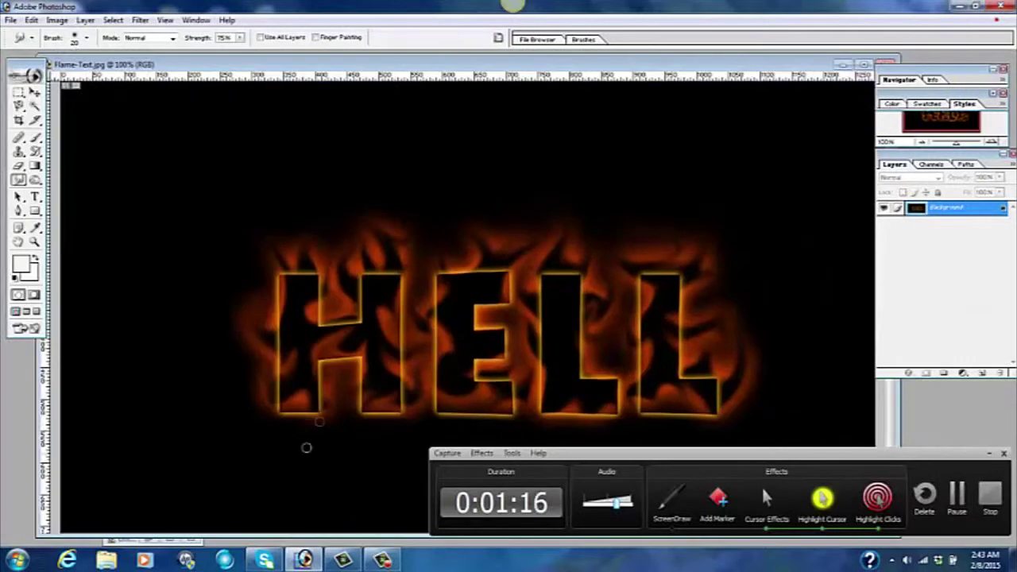
pyautogui.moveTo(867, 64); pyautogui.dragTo(812, 66)
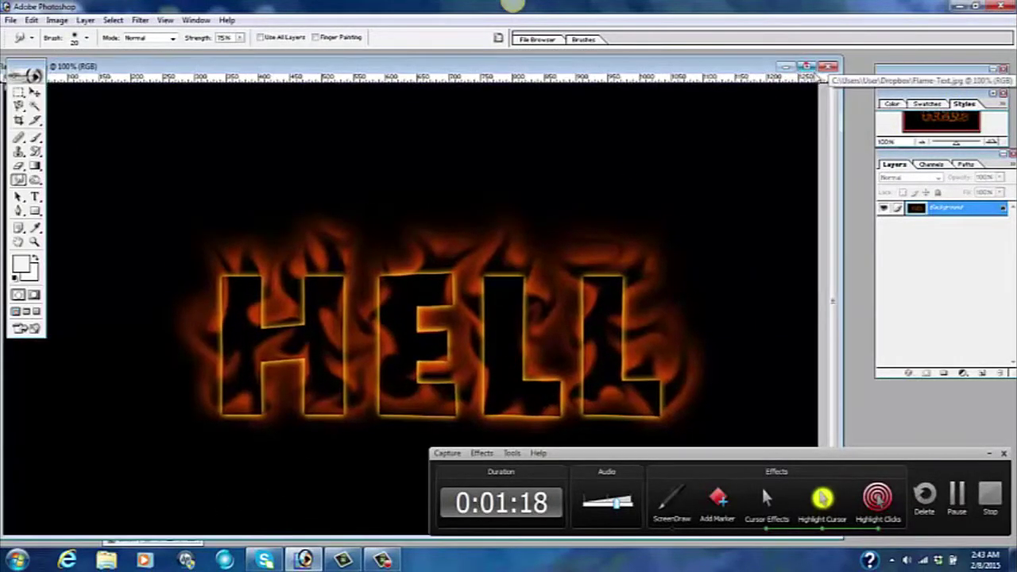
pyautogui.click(828, 67)
pyautogui.click(193, 540)
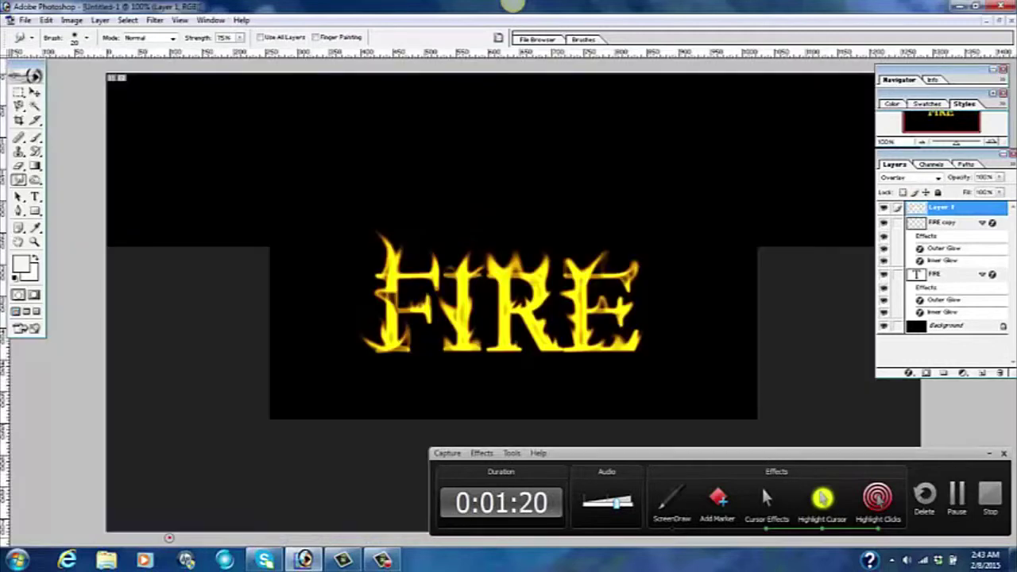